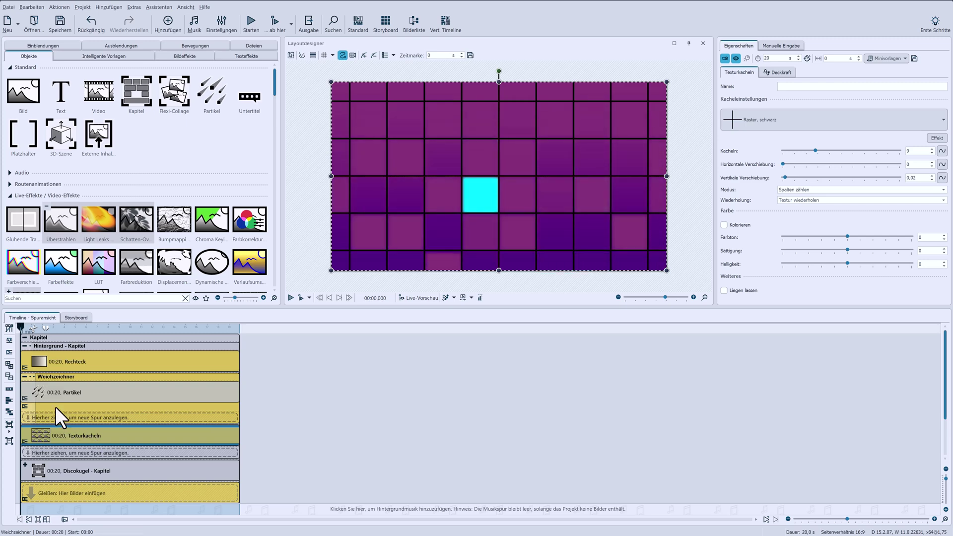
# Collapse the Hintergrund chapter and examine the Discokugel chapter's 022.jpg, Form-Mosaik, Kugel and Rechteck objects, including the rectangle's manual position and size values.
pyautogui.click(23, 345)
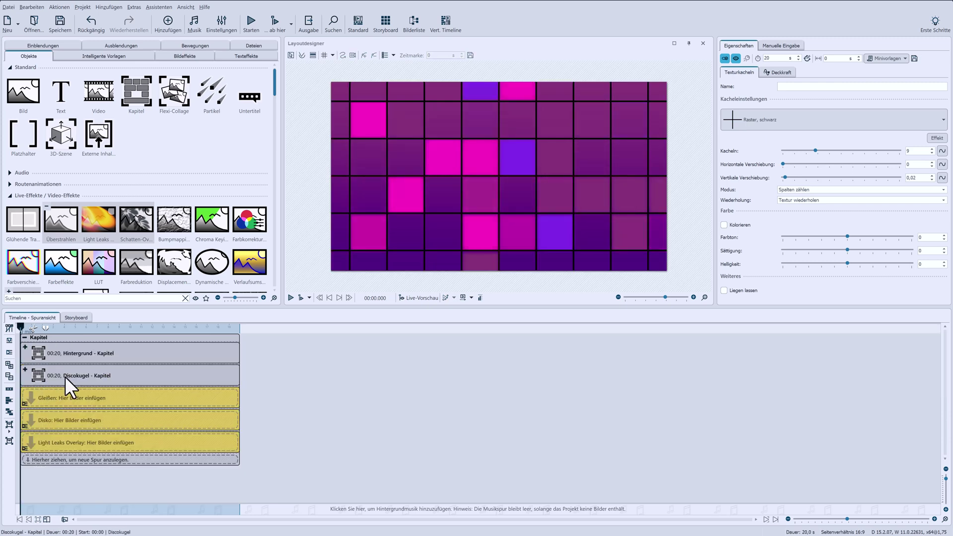
pyautogui.click(25, 369)
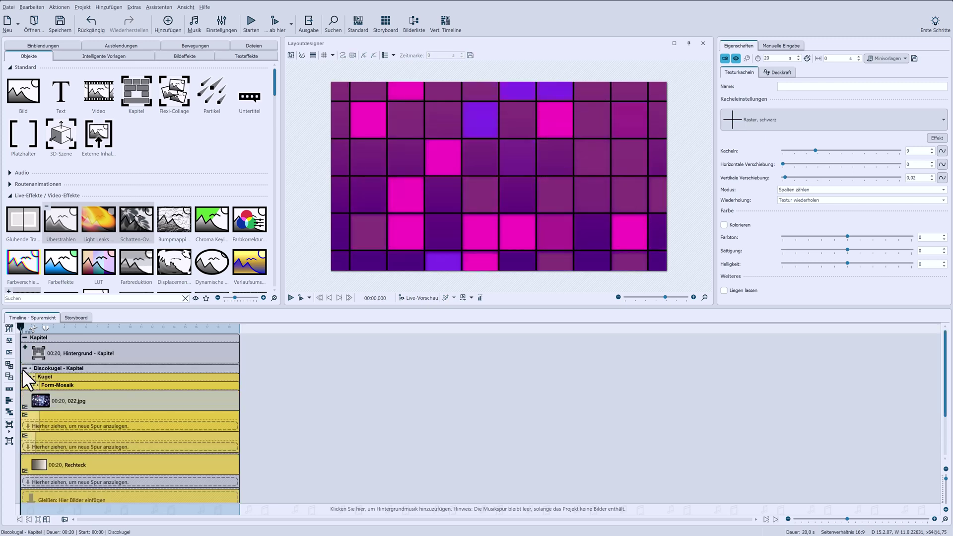
pyautogui.click(96, 403)
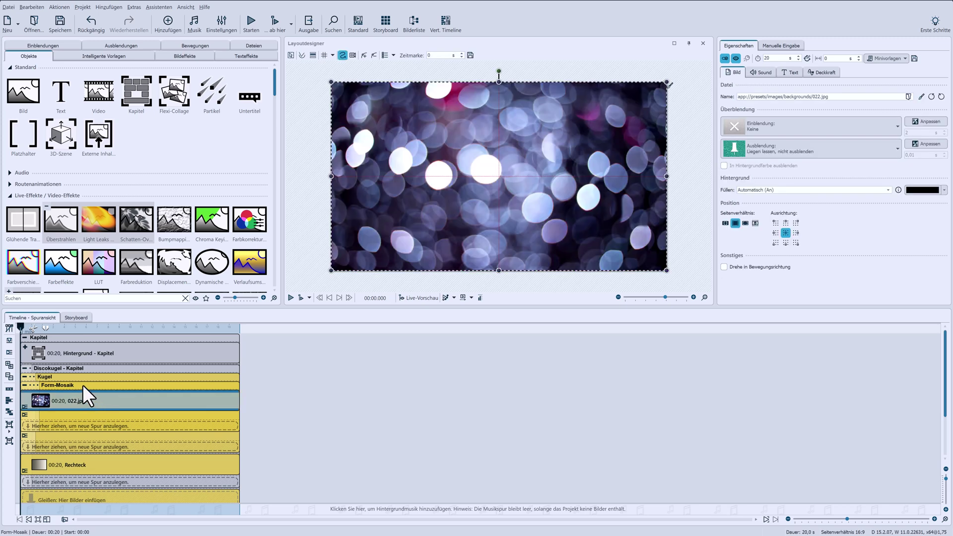
pyautogui.click(82, 385)
pyautogui.click(72, 377)
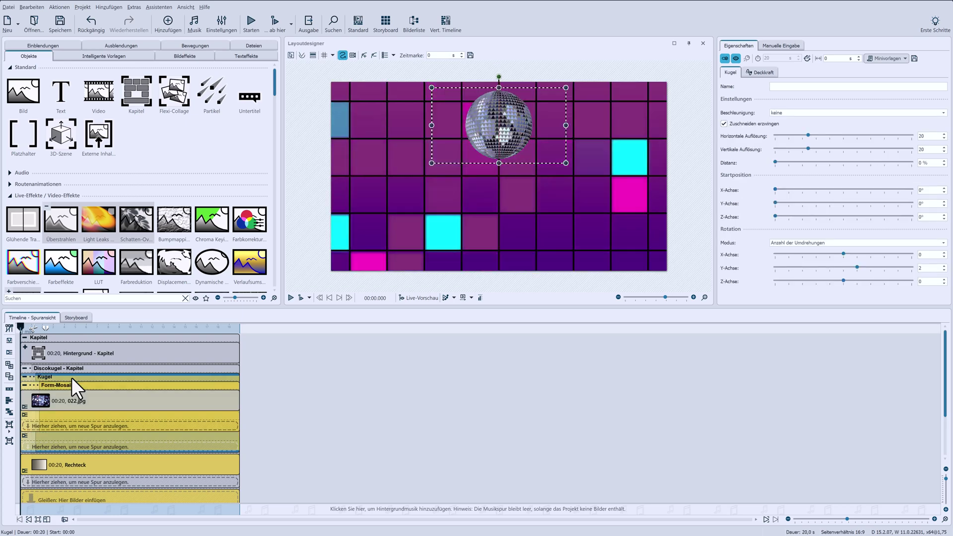
pyautogui.click(87, 427)
pyautogui.click(99, 461)
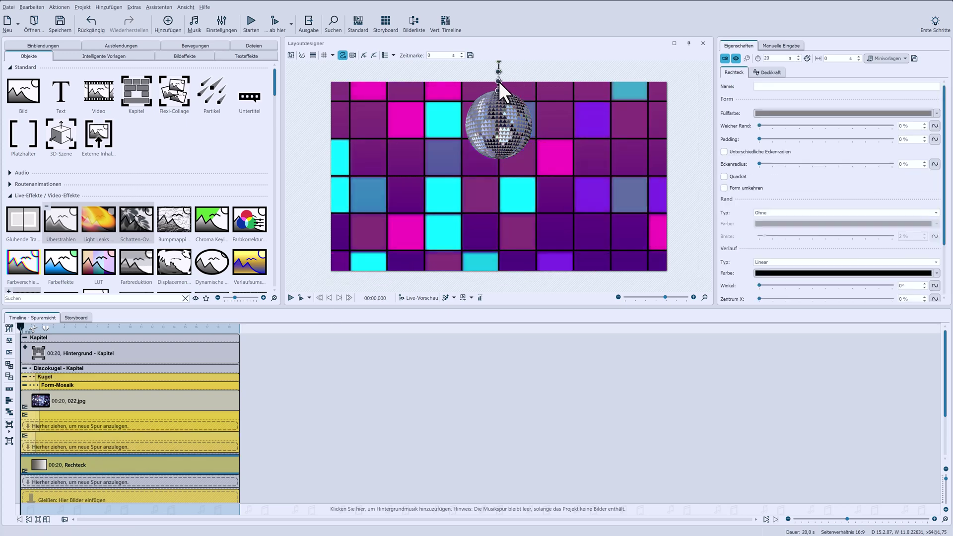
pyautogui.click(772, 46)
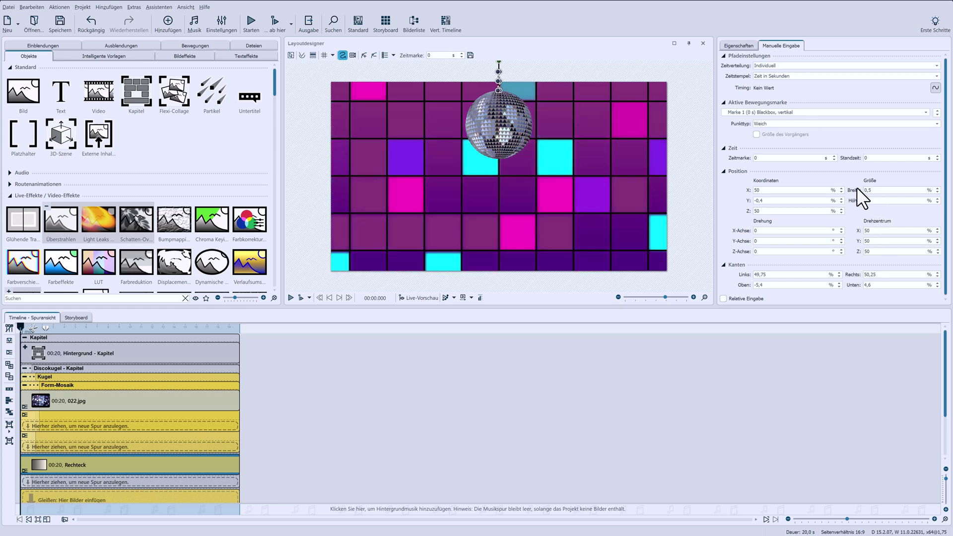
pyautogui.click(731, 45)
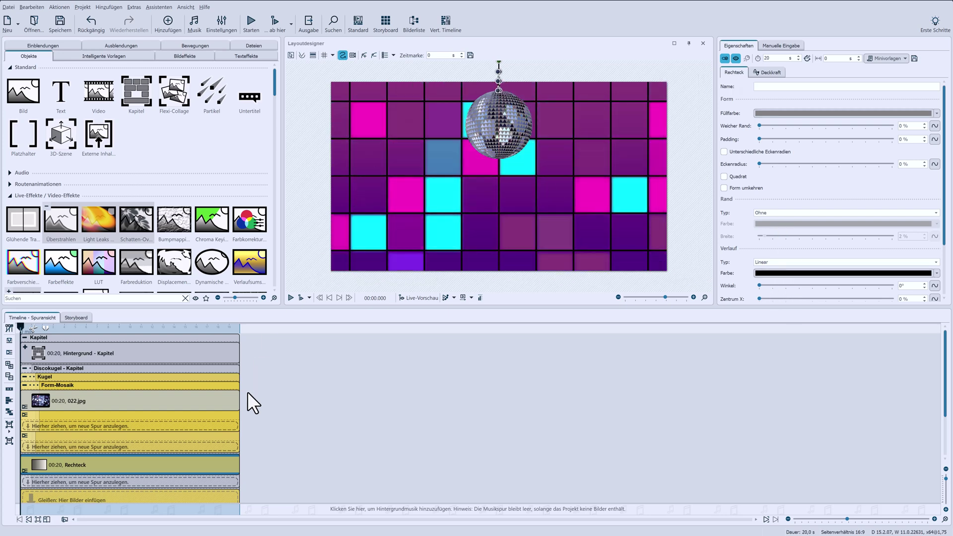
# Collapse the Discokugel chapter and examine the settings of the Gleißen, Disko and Light Leaks Overlay effects.
pyautogui.click(22, 375)
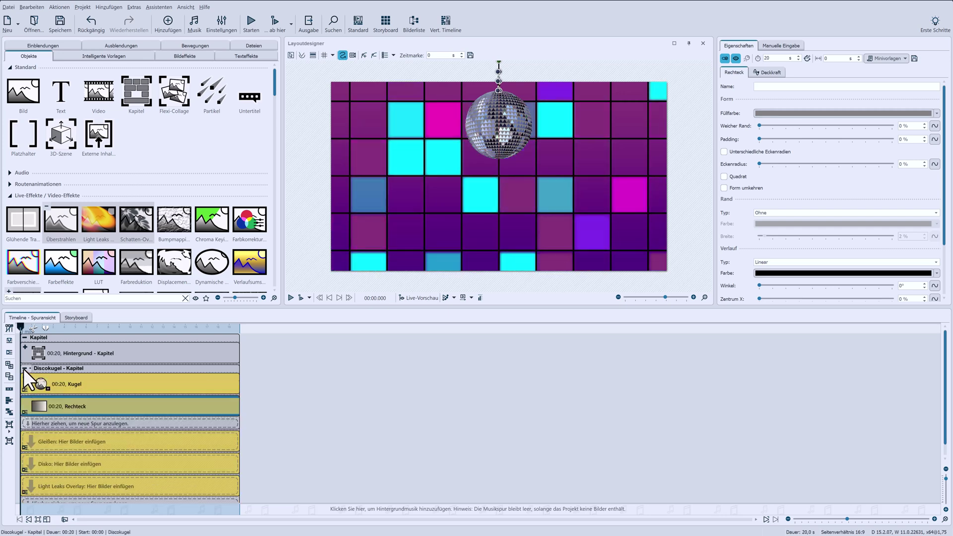
pyautogui.click(23, 368)
pyautogui.click(54, 400)
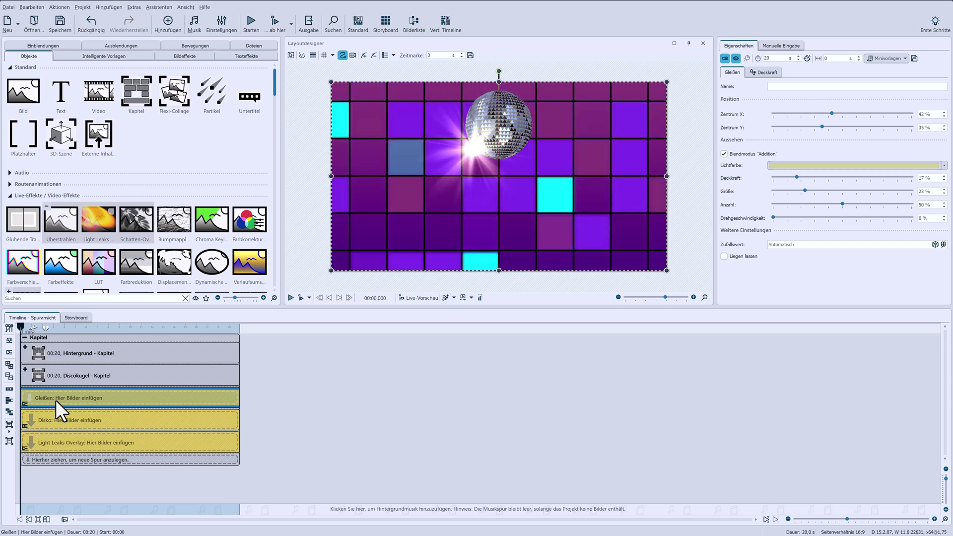
pyautogui.click(67, 421)
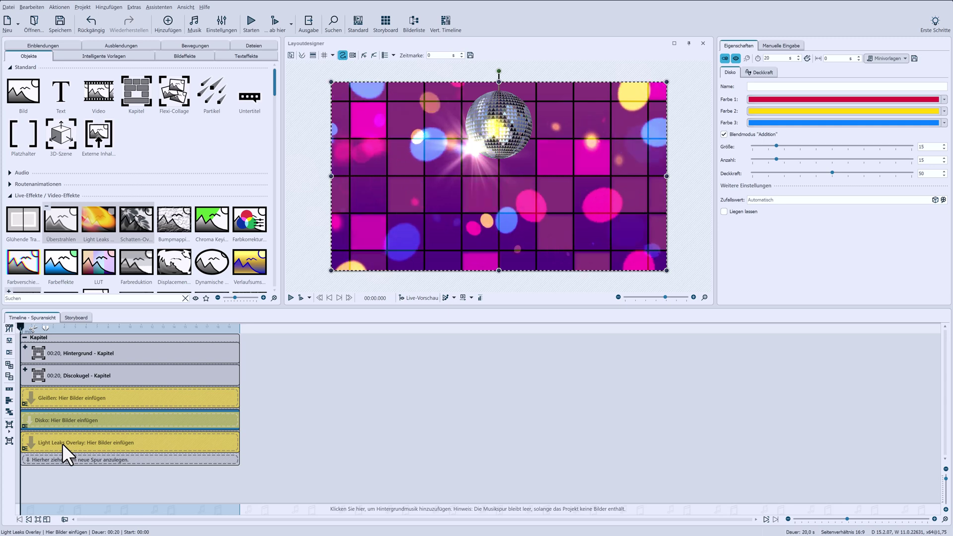
pyautogui.click(62, 443)
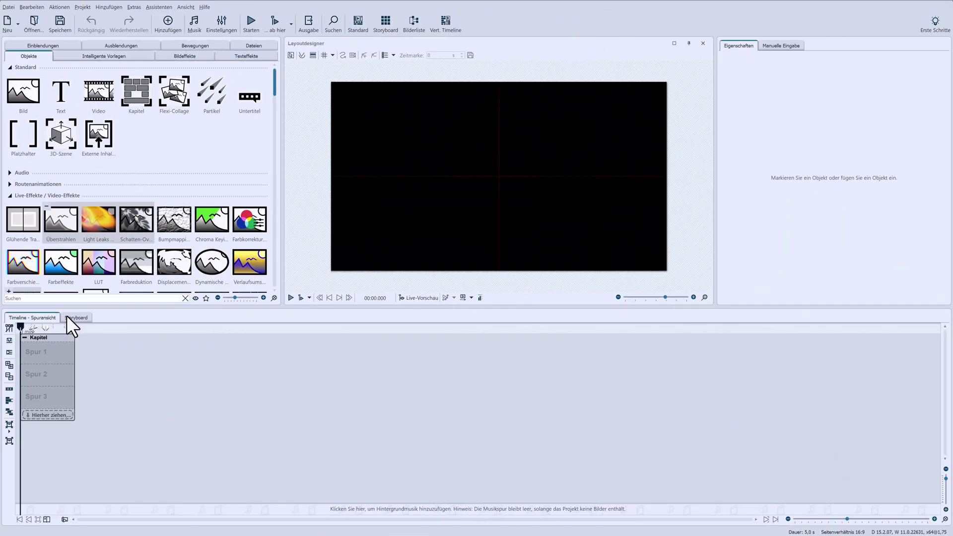
# Find the dynamic Rechteck shape by searching for "Rech" and place it on the first track of the empty project.
pyautogui.click(32, 298)
pyautogui.write('Rech')
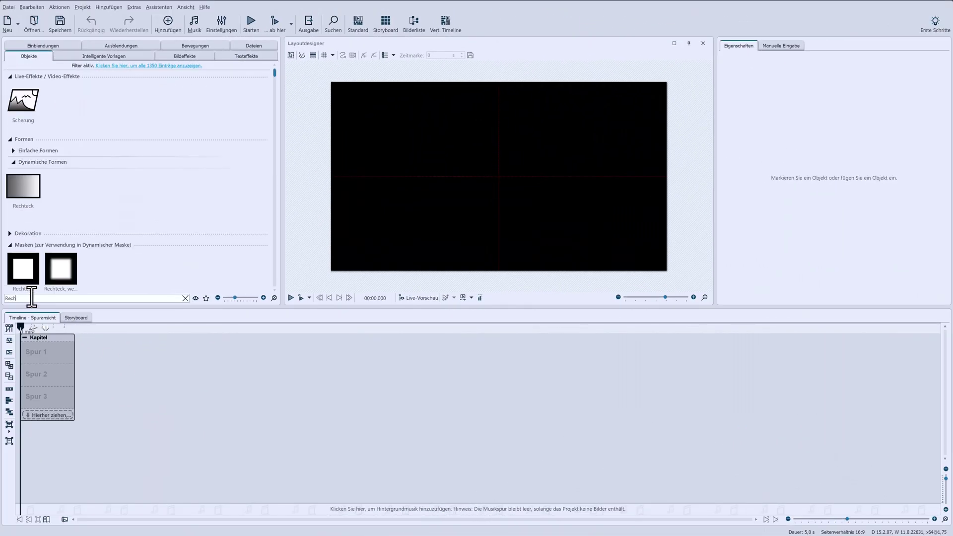
pyautogui.moveTo(10, 188); pyautogui.dragTo(41, 249)
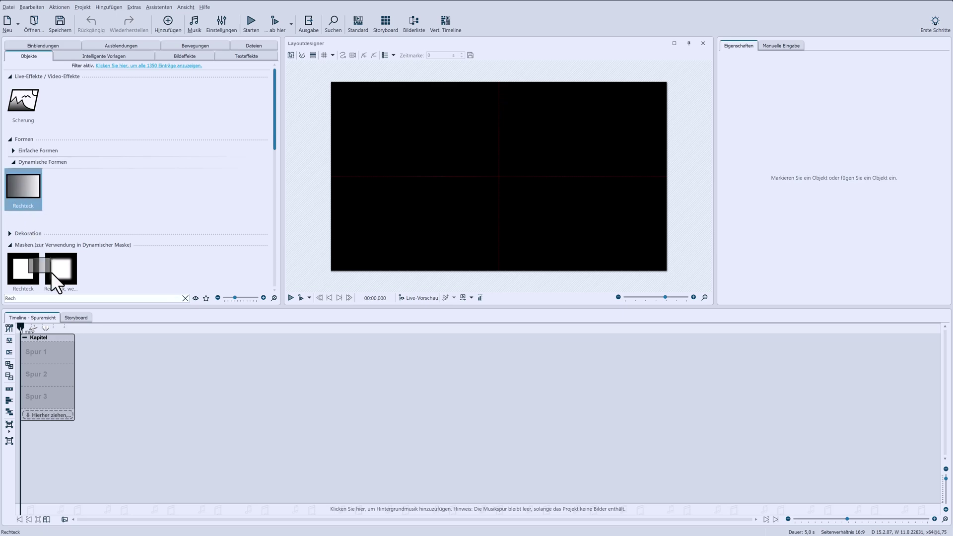
pyautogui.moveTo(34, 352); pyautogui.dragTo(29, 350)
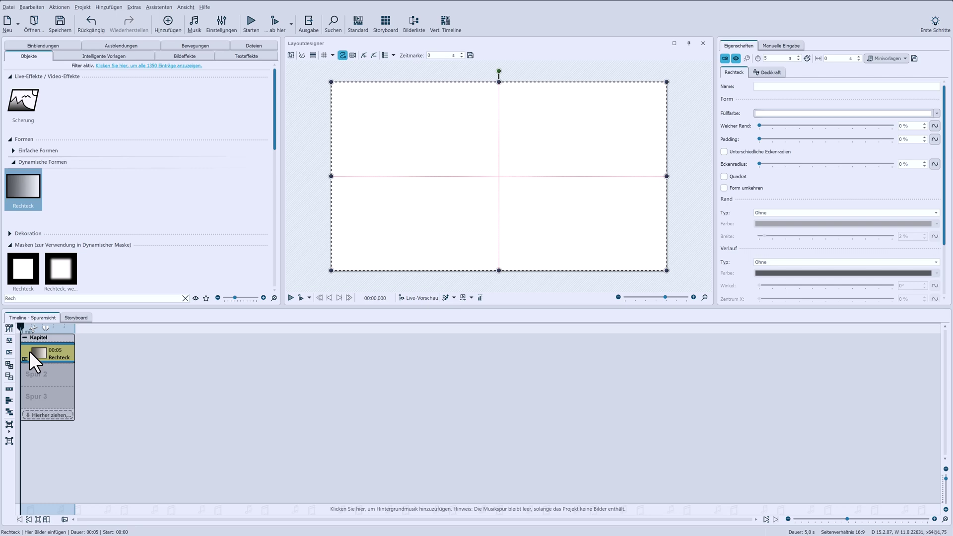
# Set the rectangle's fill colour to the standard palette's Kräftiges Pink (#843179FF).
pyautogui.click(784, 113)
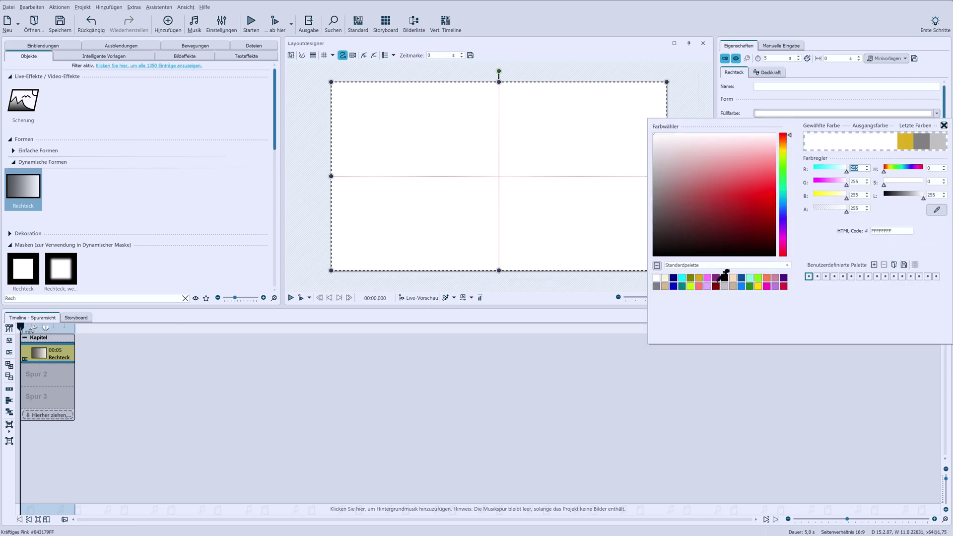
pyautogui.click(716, 277)
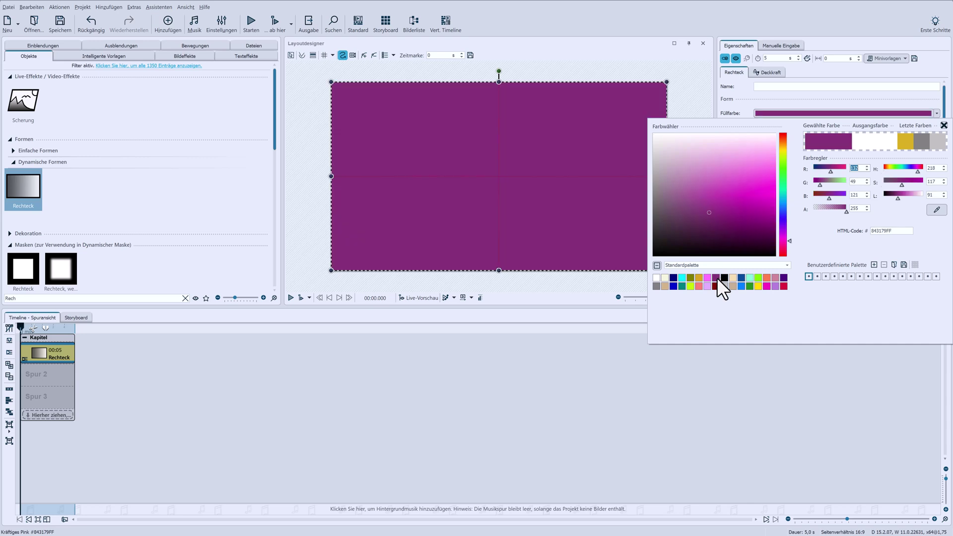
pyautogui.click(823, 100)
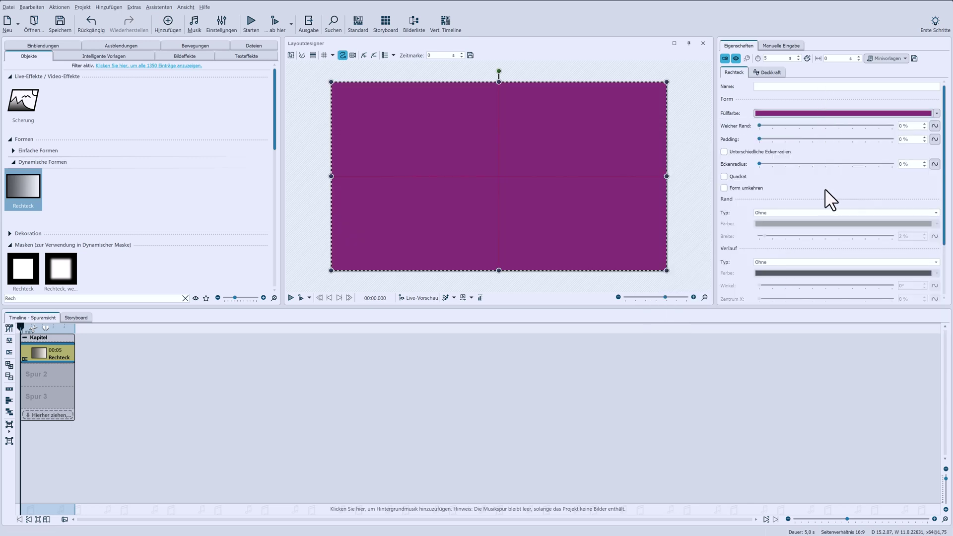
# Give the rectangle a linear gradient with dark indigo from the standard palette as the gradient colour.
pyautogui.click(817, 263)
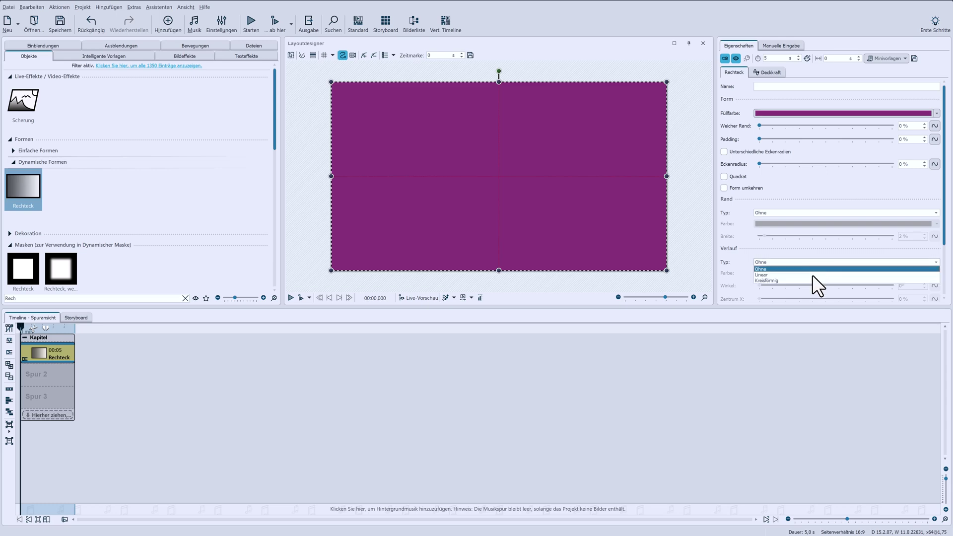
pyautogui.click(812, 276)
pyautogui.click(808, 272)
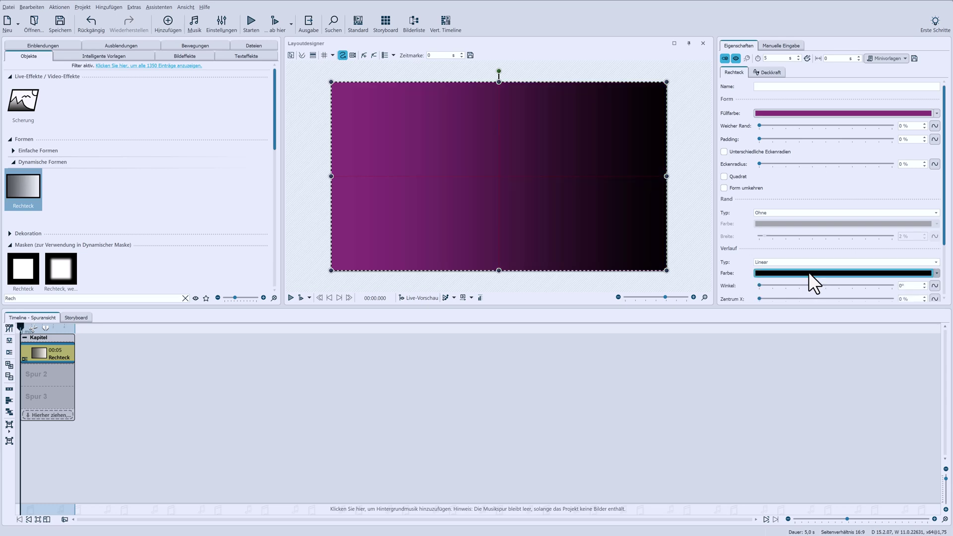
pyautogui.click(783, 383)
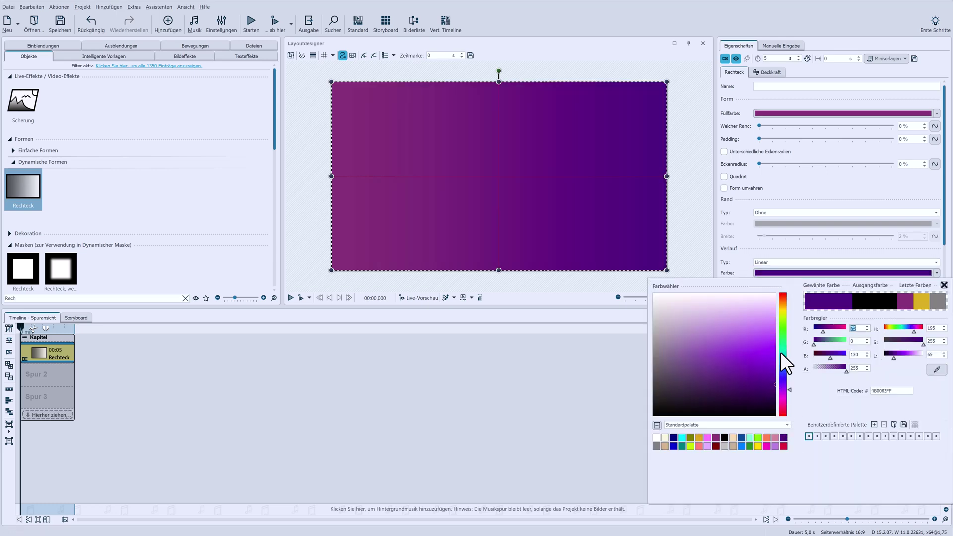
pyautogui.click(795, 244)
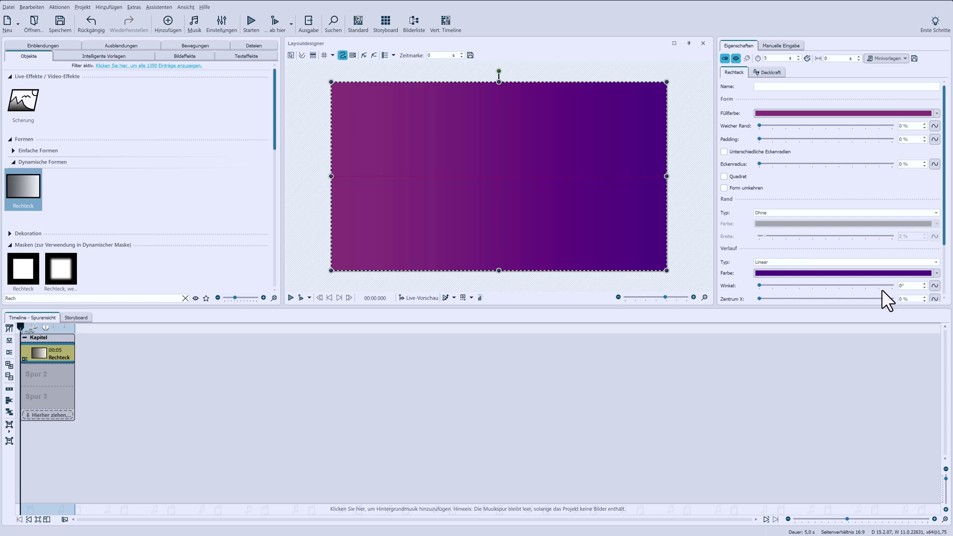
# Set the gradient's angle to 90° and its scaling to about 90 %.
pyautogui.doubleClick(900, 286)
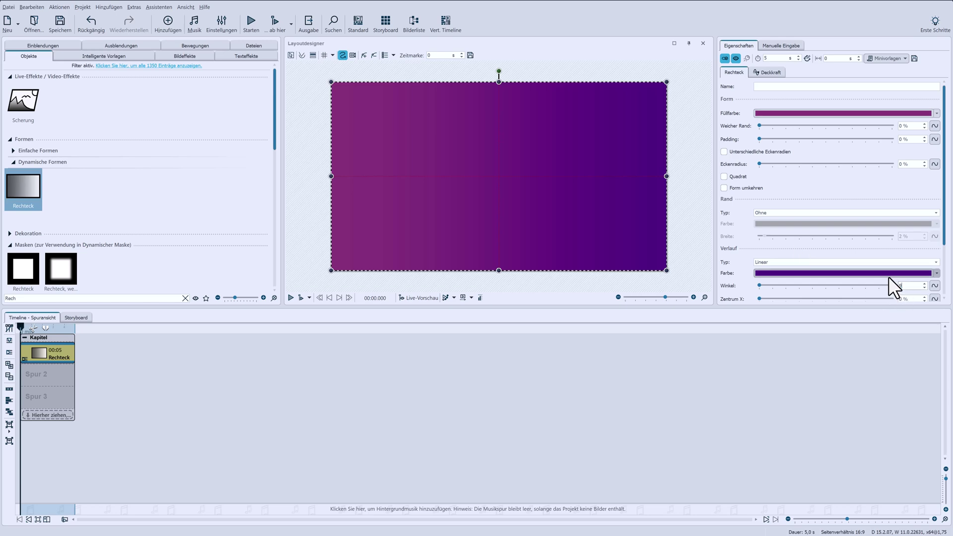
pyautogui.press('Return')
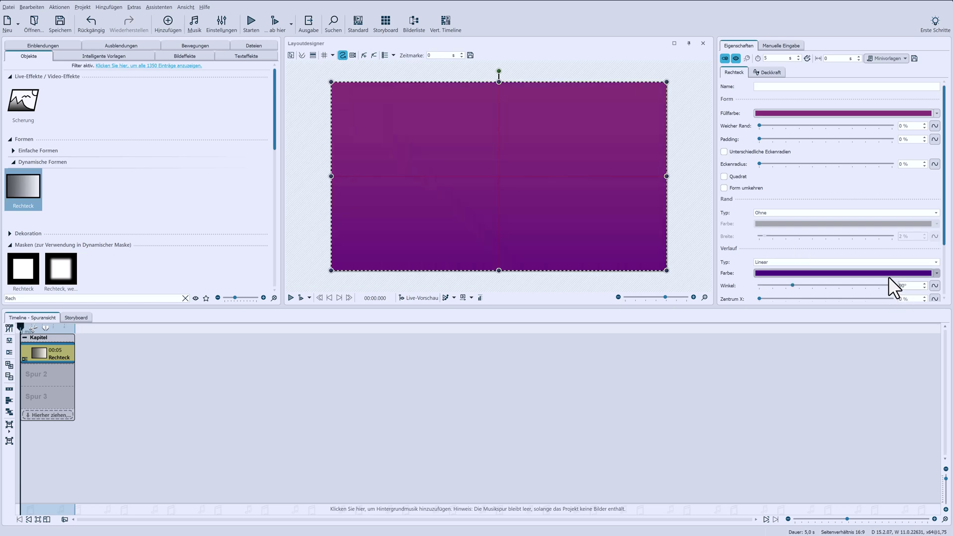
pyautogui.scroll(-3, 888, 276)
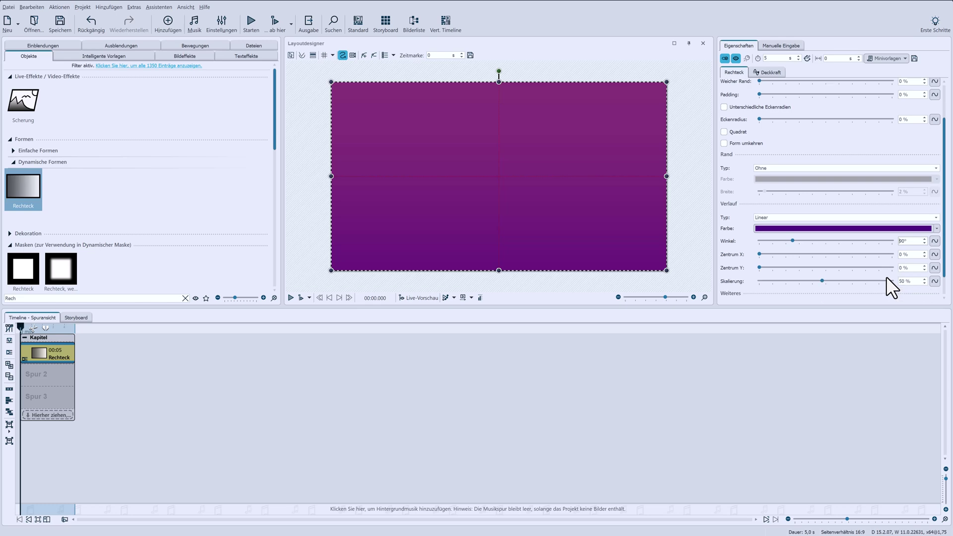
pyautogui.moveTo(822, 279); pyautogui.dragTo(831, 280)
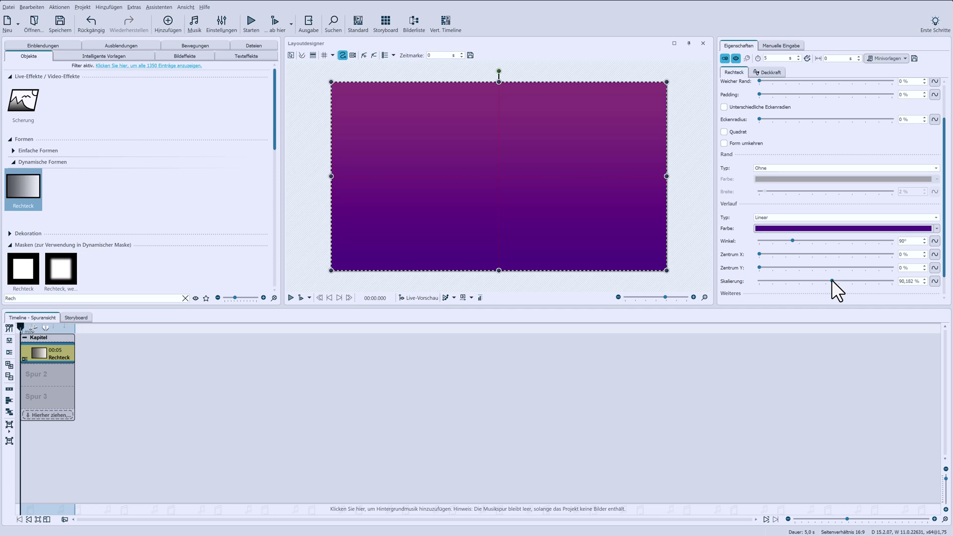
# Clear the object search and add the dynamic background Blätter behind the rectangle on the first track.
pyautogui.click(185, 298)
pyautogui.scroll(-3, 119, 243)
pyautogui.scroll(-8, 118, 246)
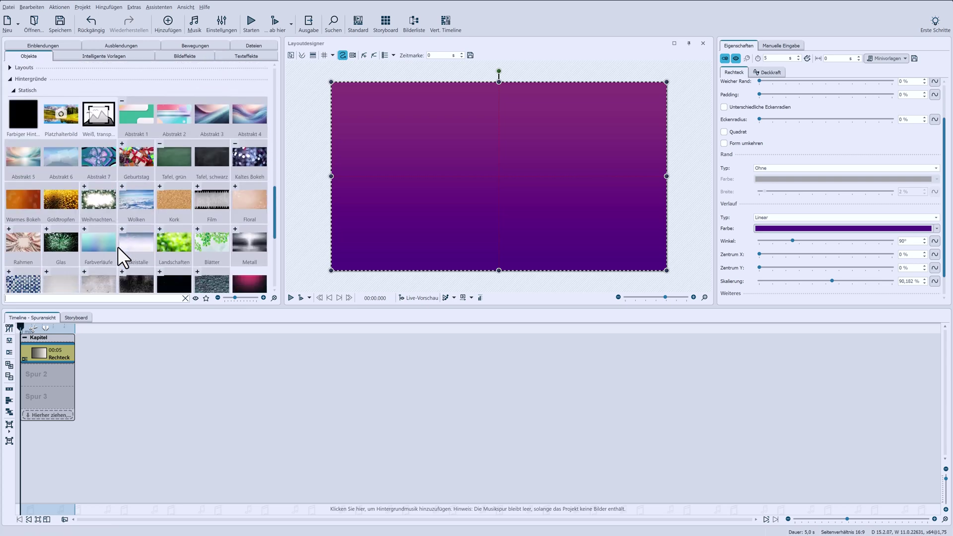
pyautogui.scroll(-5, 118, 246)
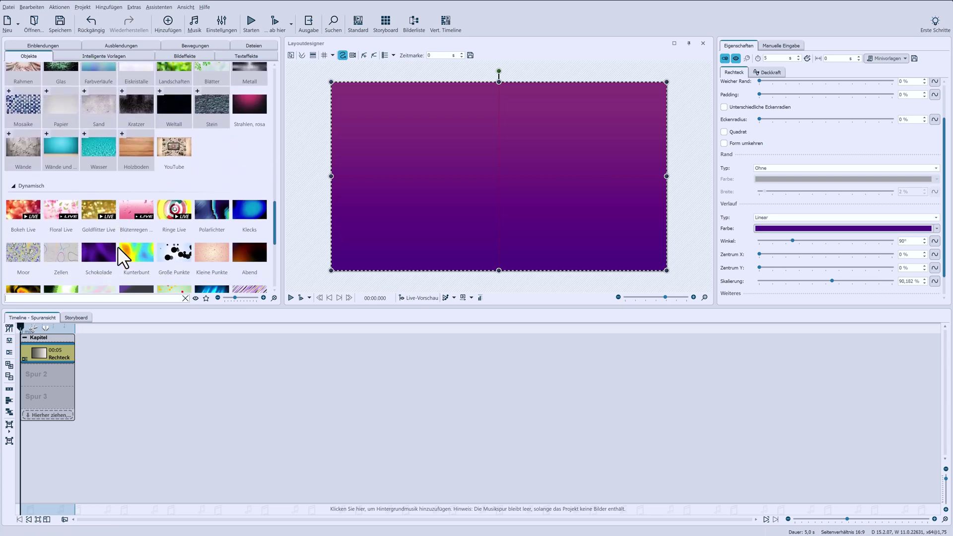
pyautogui.scroll(-2, 118, 247)
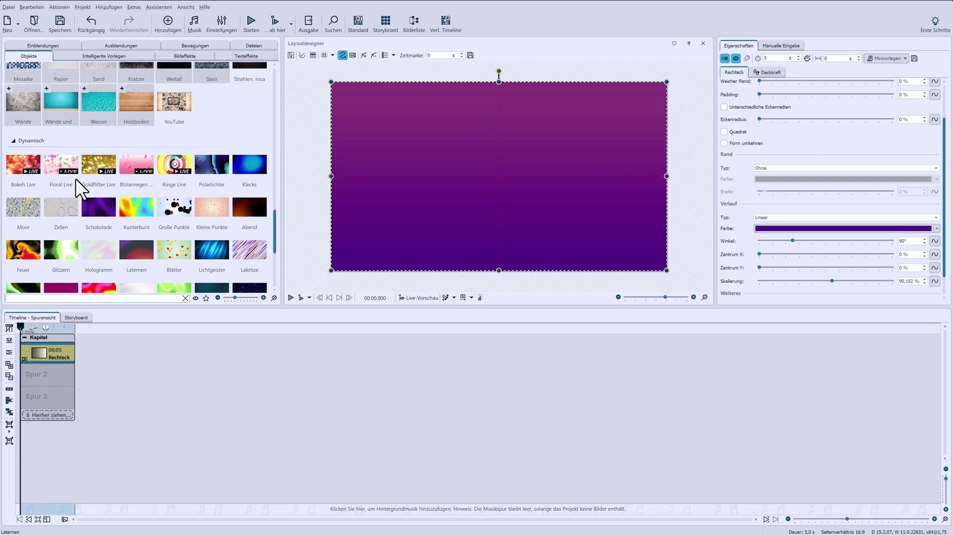
pyautogui.click(180, 252)
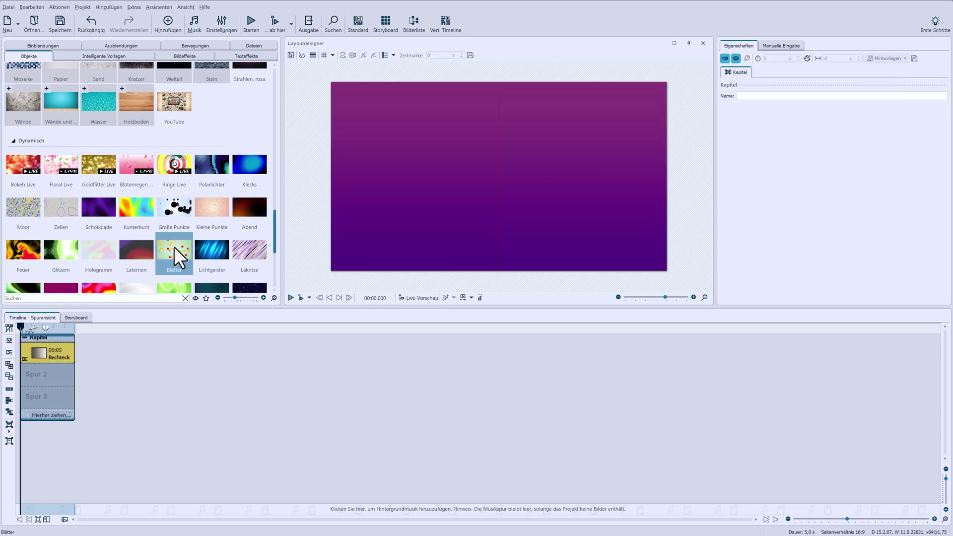
pyautogui.moveTo(174, 246); pyautogui.dragTo(71, 350)
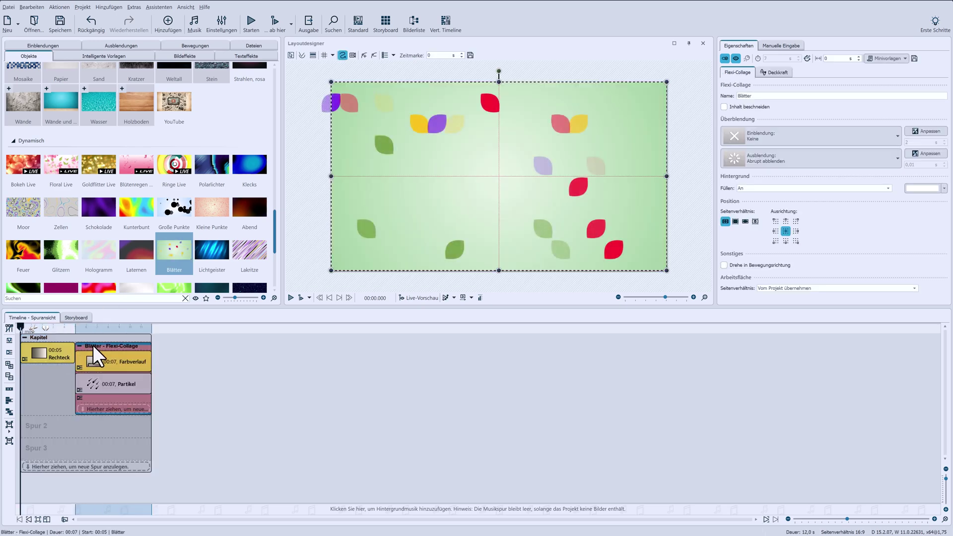
# Take the Partikel object out of the Blätter collage, remove the collage, and keep the particle object right after the rectangle.
pyautogui.click(101, 382)
pyautogui.moveTo(73, 352); pyautogui.dragTo(167, 346)
pyautogui.click(135, 355)
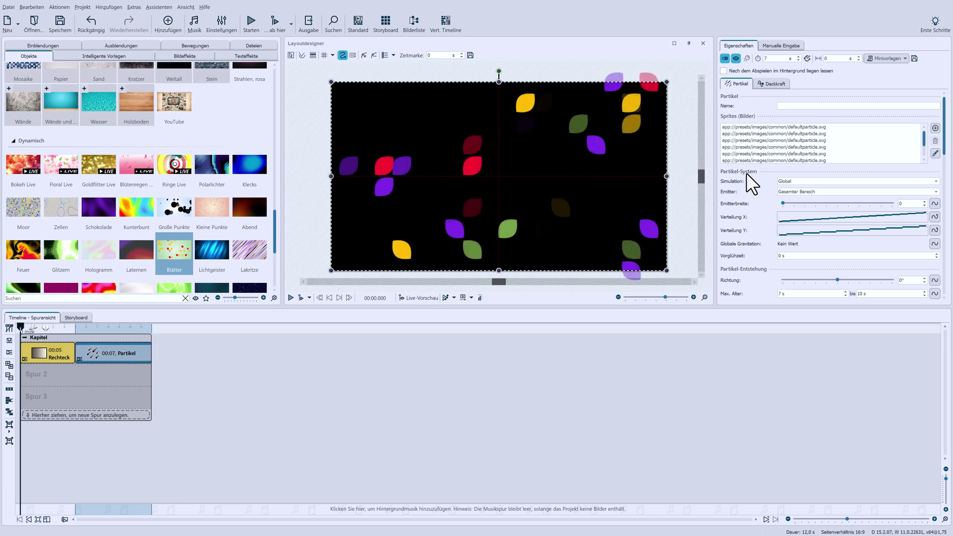
# Edit the particle sprites' image effect and set the second random colour fill to the recently used plum colour 843179.
pyautogui.click(936, 153)
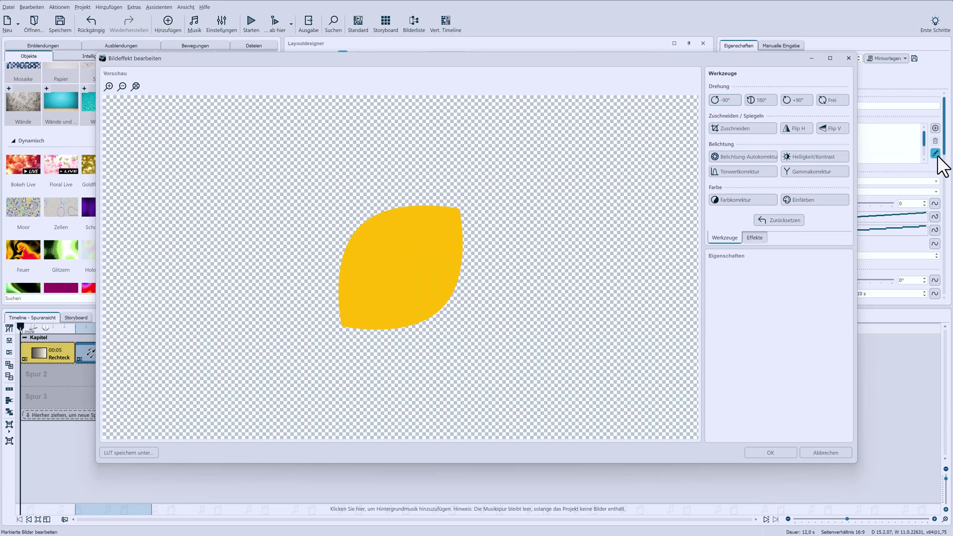
pyautogui.click(750, 237)
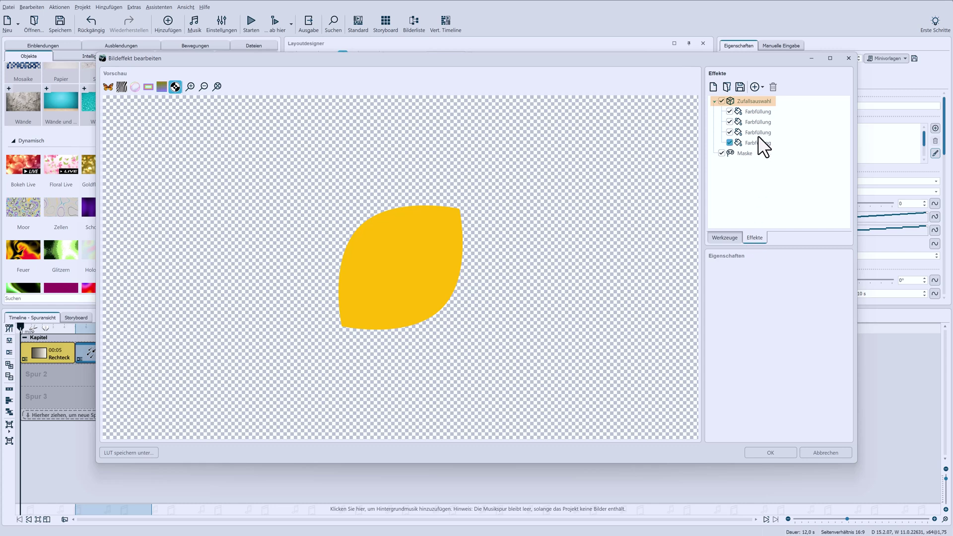
pyautogui.click(758, 111)
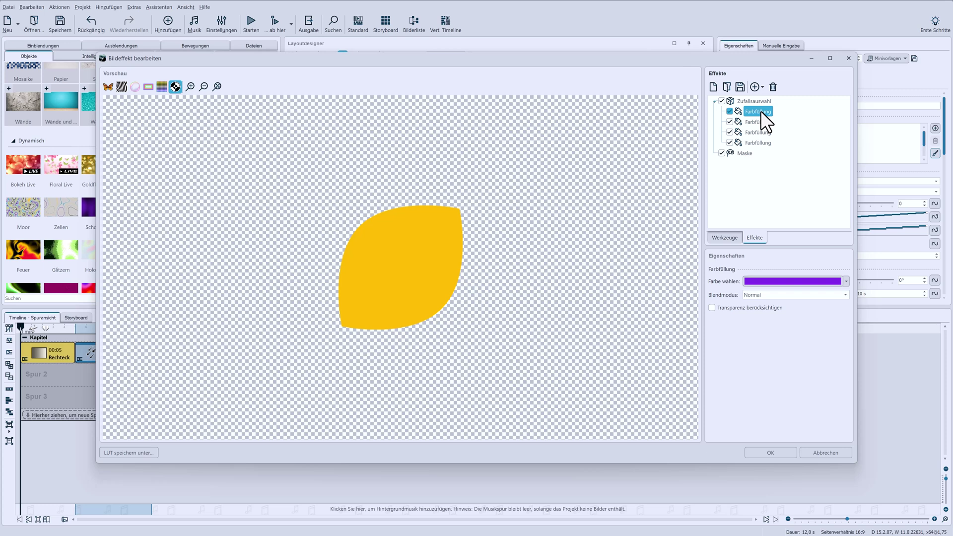
pyautogui.click(759, 121)
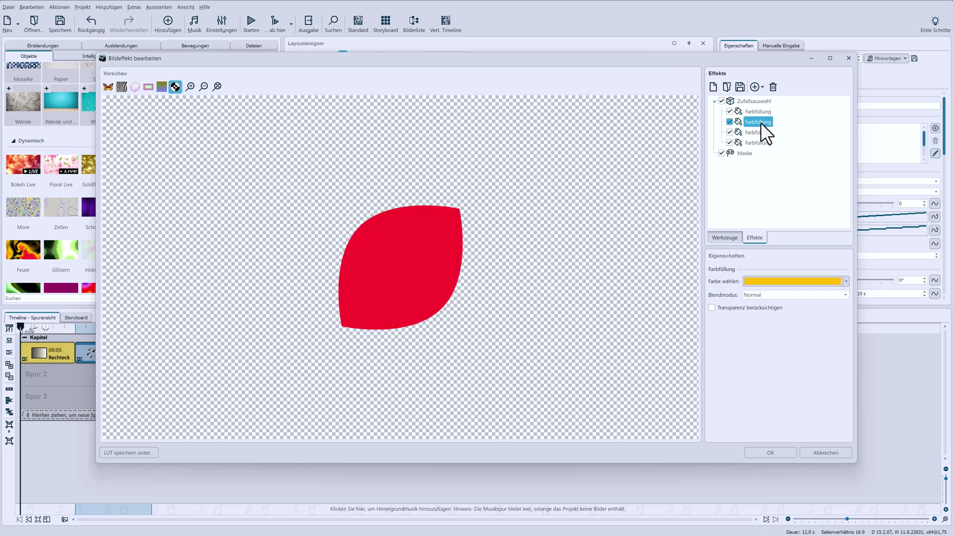
pyautogui.click(770, 282)
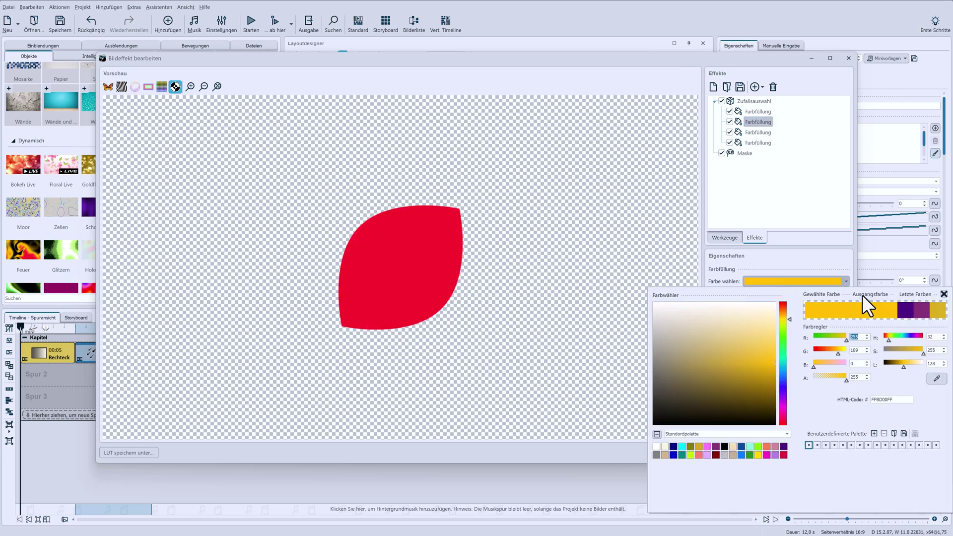
pyautogui.click(919, 310)
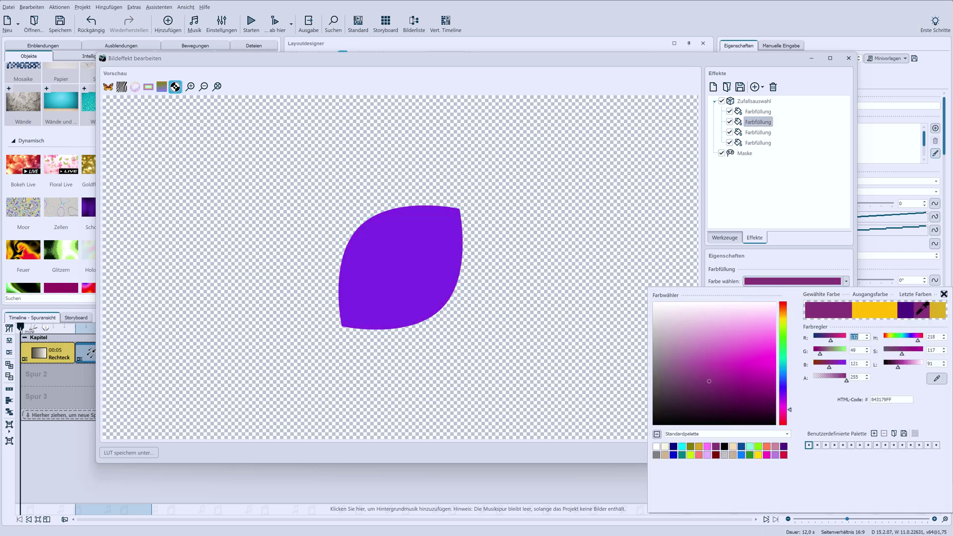
# Set the third colour fill to pink (FC0FC0) and the fourth to cyan (00FFFF) from the standard palette.
pyautogui.click(755, 132)
pyautogui.click(782, 281)
pyautogui.click(766, 454)
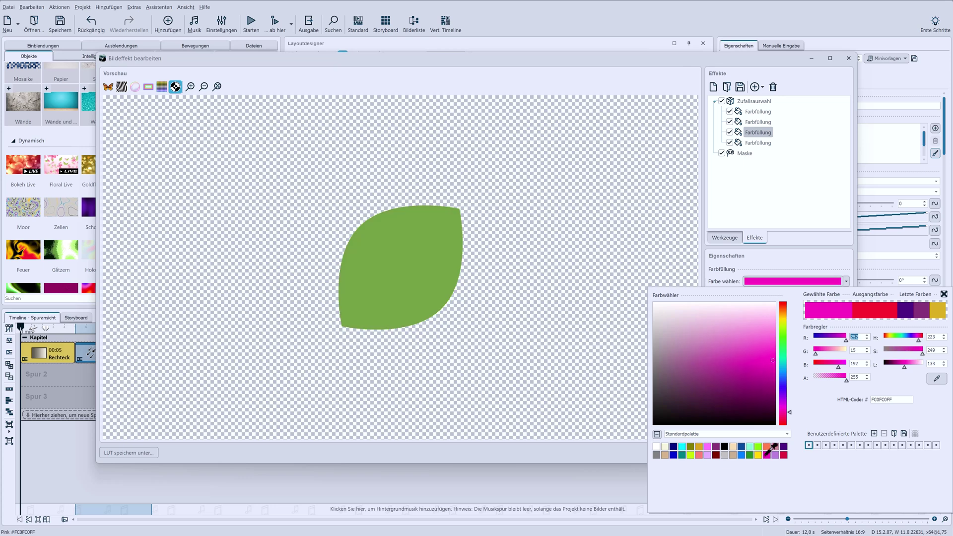
pyautogui.click(750, 143)
pyautogui.click(785, 283)
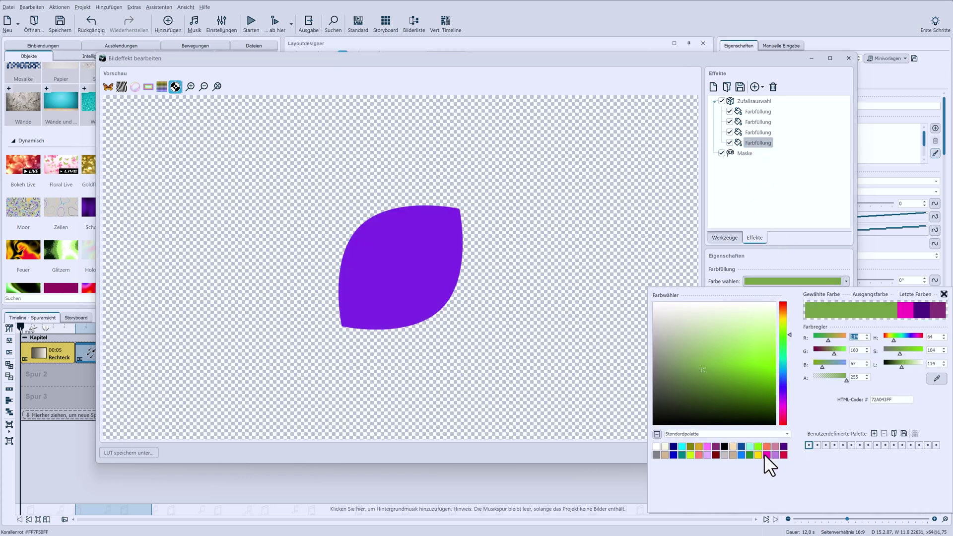
pyautogui.click(683, 446)
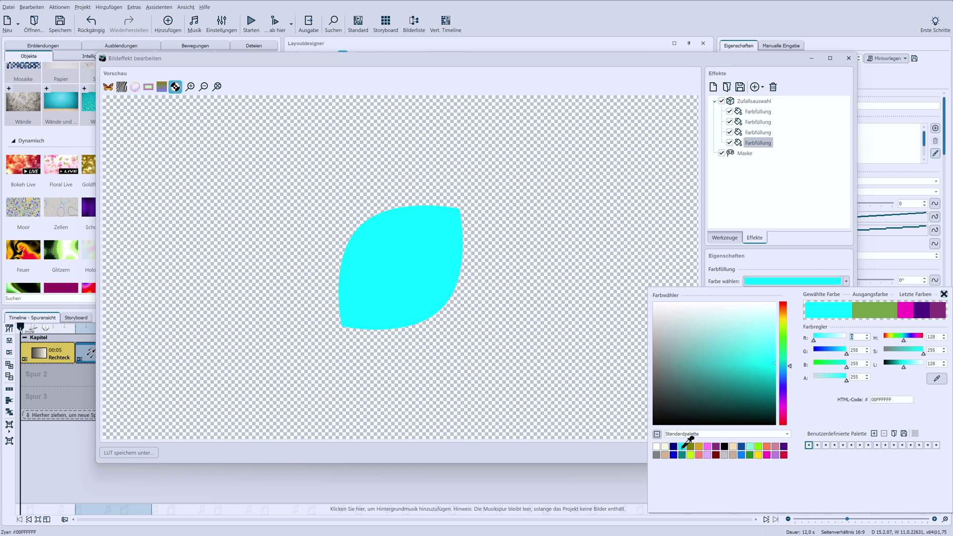
pyautogui.click(788, 263)
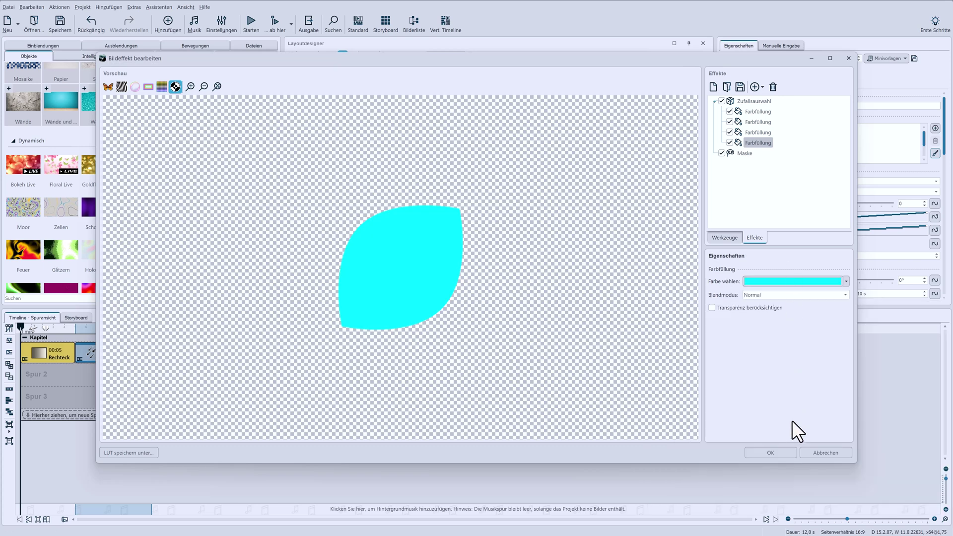
# Delete the Maske effect from the sprites' effect list and apply the image effect changes.
pyautogui.click(743, 155)
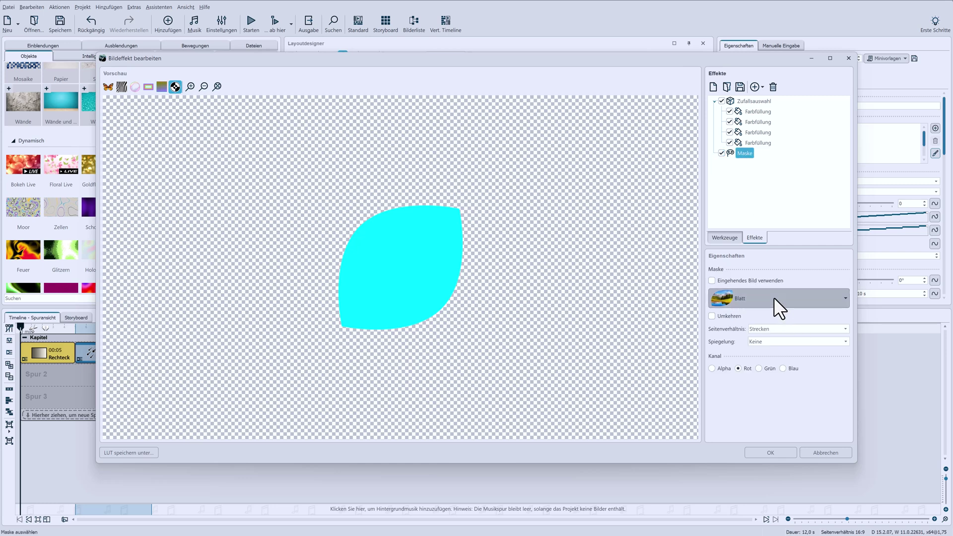
pyautogui.click(773, 86)
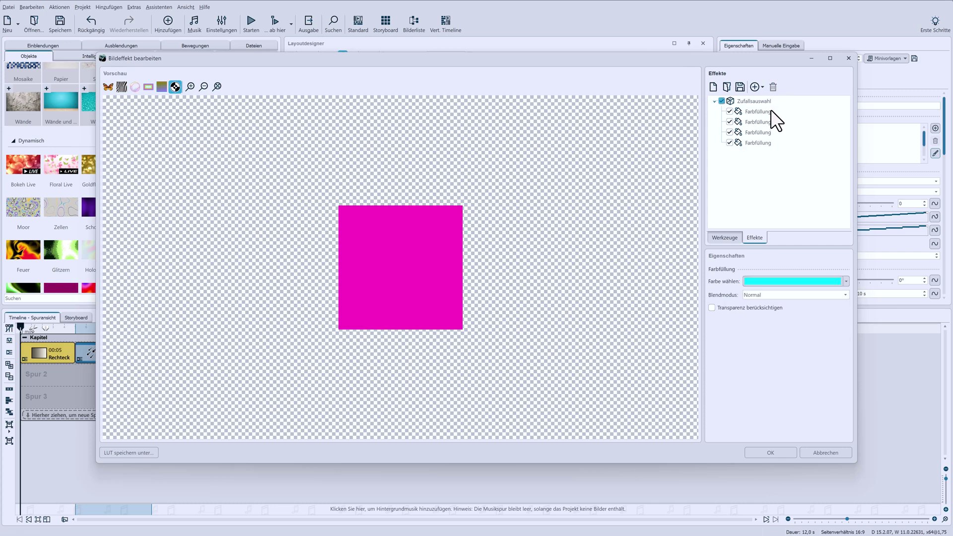
pyautogui.click(758, 453)
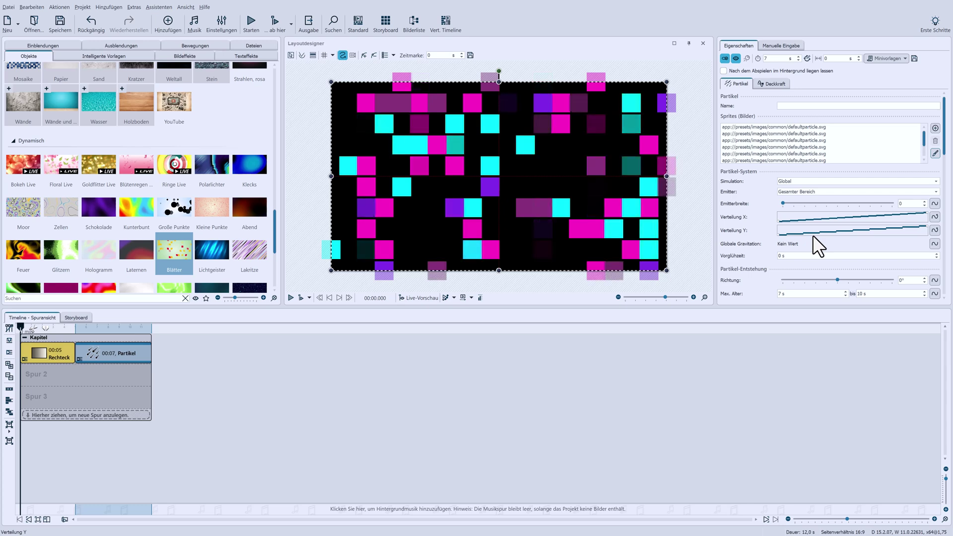
# Set the particles' size (Größe) to 19 % in the Partikel-Entstehung settings.
pyautogui.scroll(-2, 819, 257)
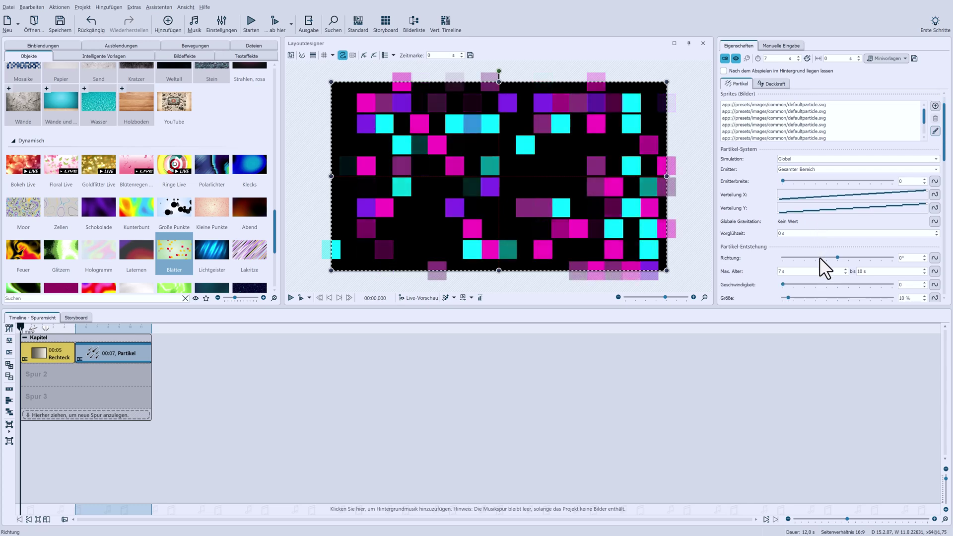
pyautogui.scroll(-2, 829, 275)
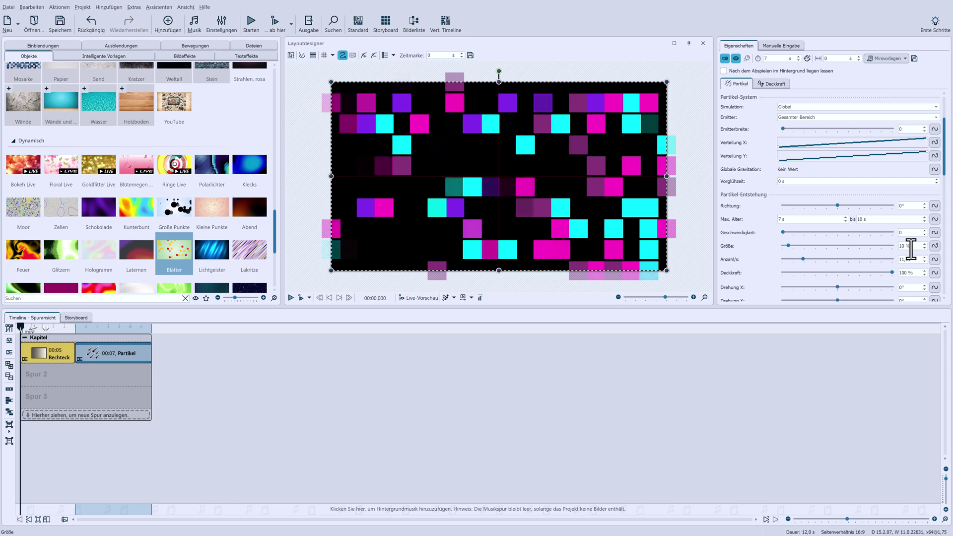
pyautogui.scroll(4, 901, 246)
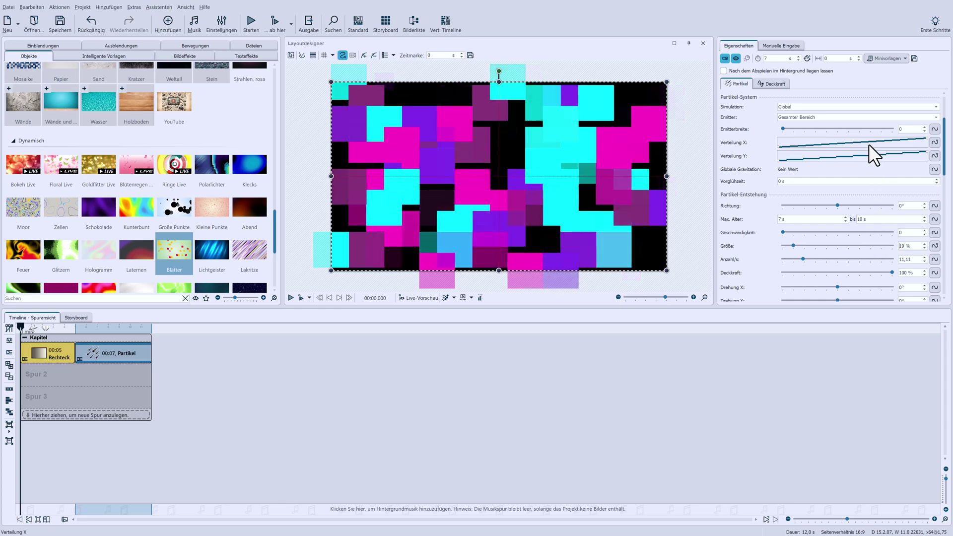
# Reduce the quantisation steps in the curve filter of Verteilung X, and set the filter of Verteilung Y to 5 steps.
pyautogui.click(936, 145)
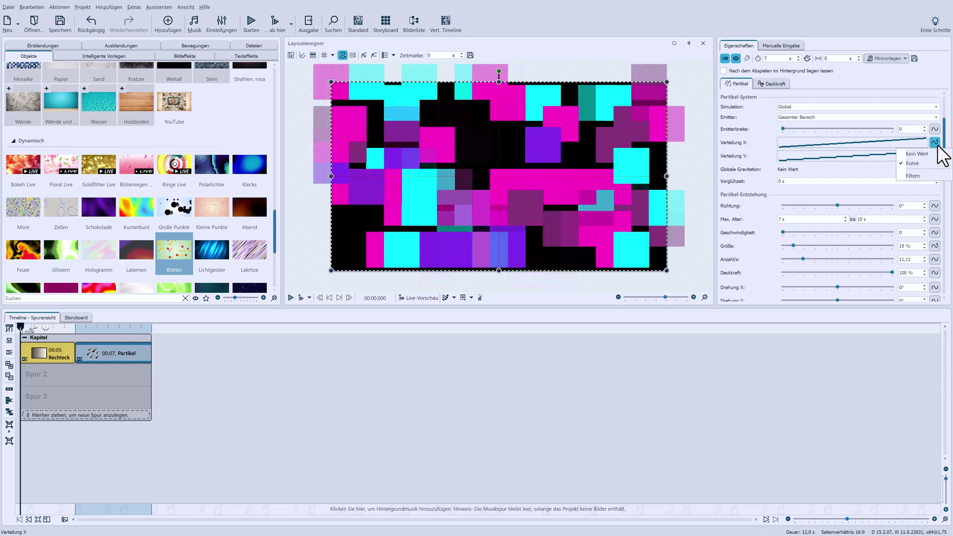
pyautogui.click(915, 174)
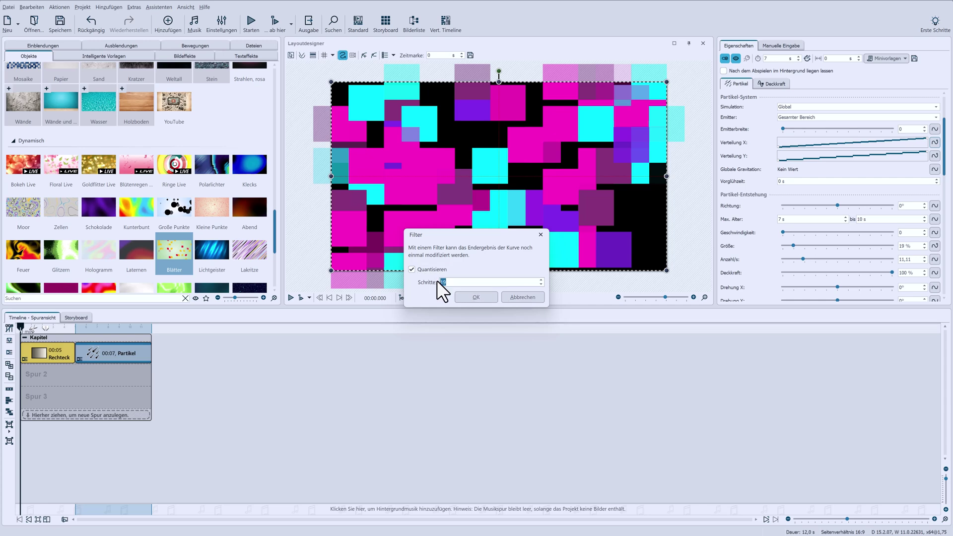
pyautogui.press('Return')
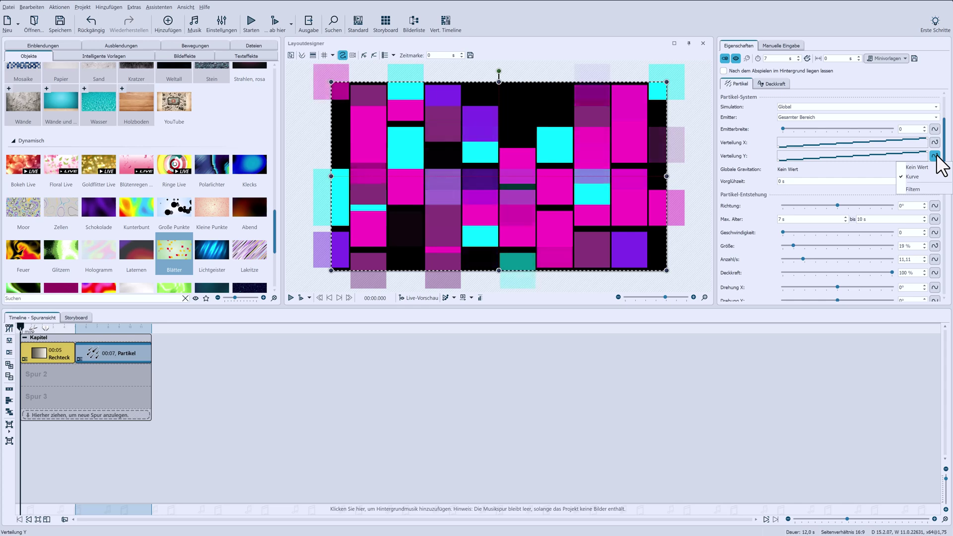
pyautogui.click(917, 189)
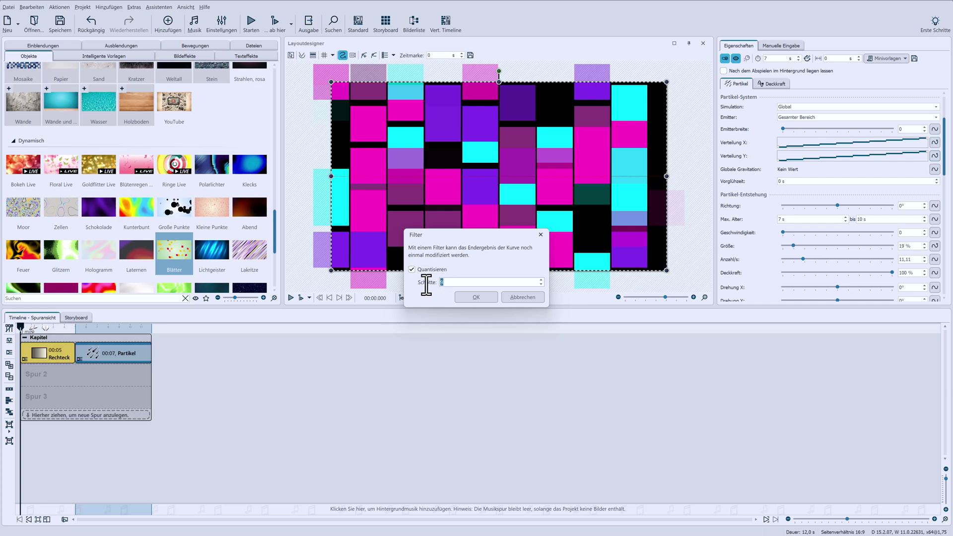
pyautogui.write('5')
pyautogui.press('Return')
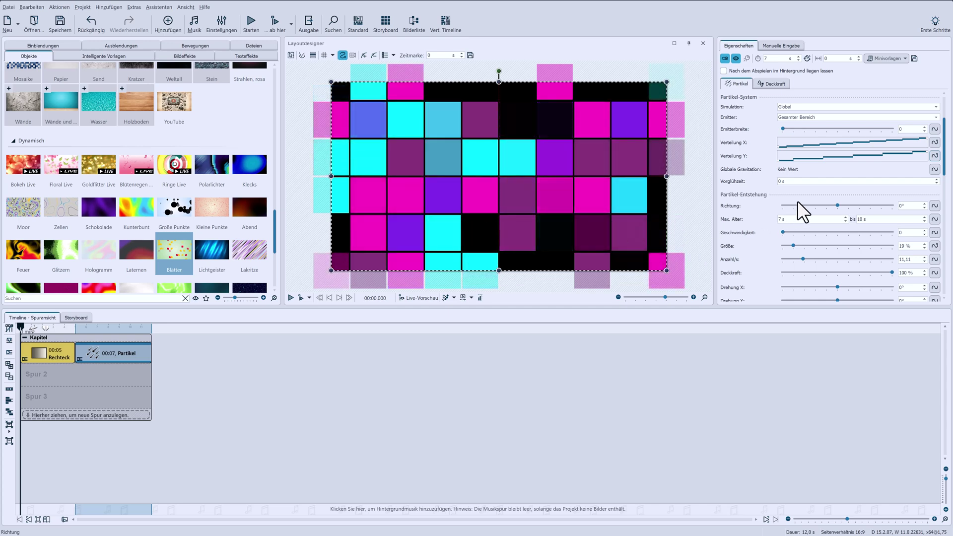
# Set the particle system's Vorglühzeit to 10 s.
pyautogui.click(791, 181)
pyautogui.write('10')
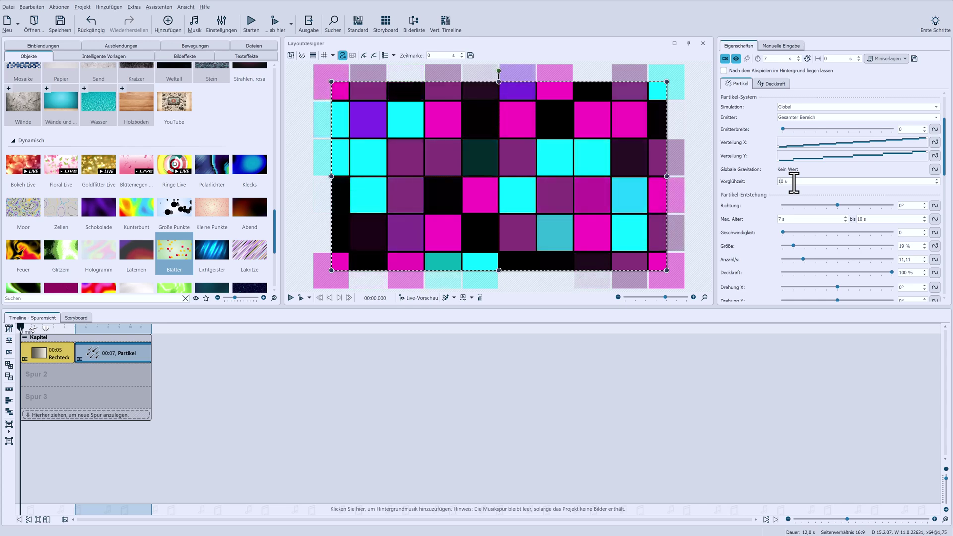
pyautogui.press('Return')
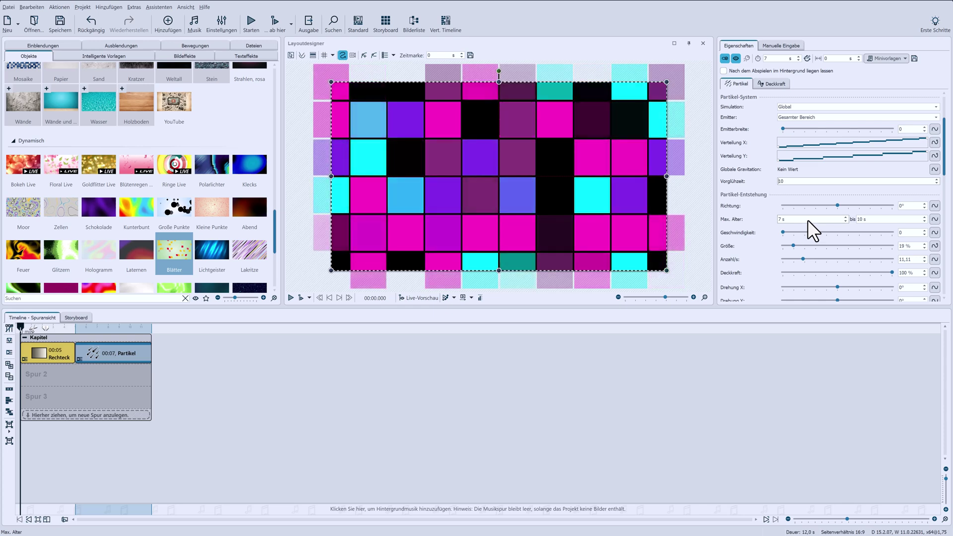
# Switch the particles' maximum age from a range to a single value and set it to 2 s.
pyautogui.click(935, 219)
pyautogui.click(913, 229)
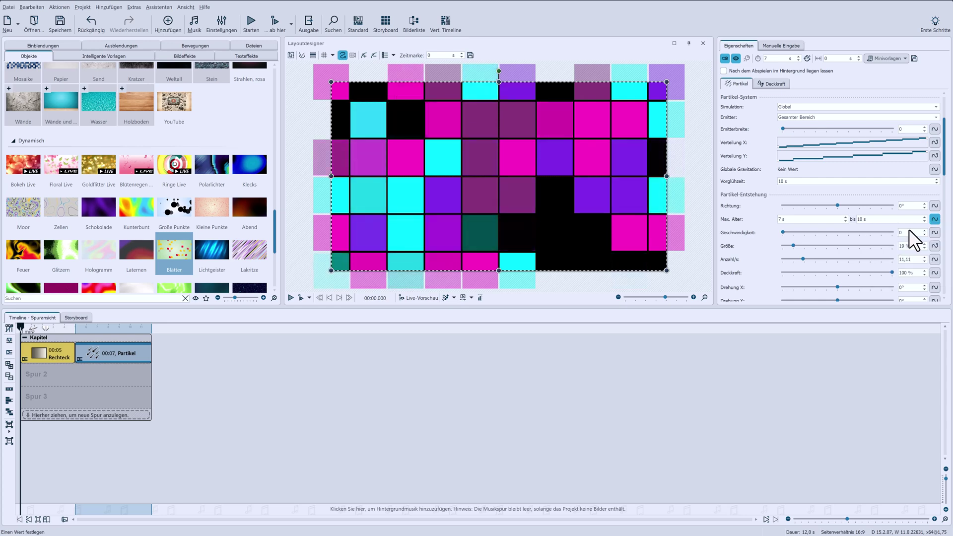
pyautogui.doubleClick(899, 219)
pyautogui.write('2')
pyautogui.press('Return')
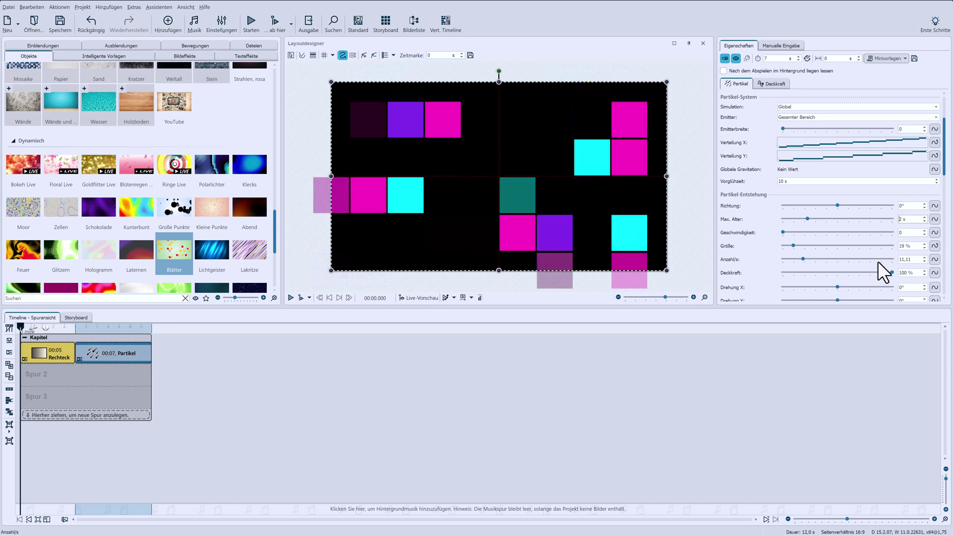
# Try 22 for the number of particles per second, and settle on 11.
pyautogui.press('Tab')
pyautogui.press('Tab')
pyautogui.press('Tab')
pyautogui.write('22')
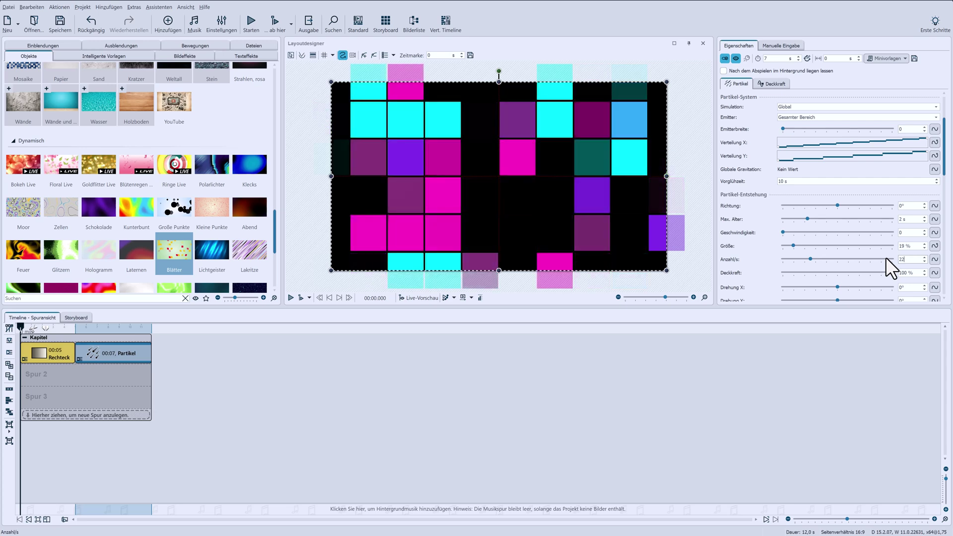
pyautogui.press('BackSpace')
pyautogui.press('BackSpace')
pyautogui.write('11')
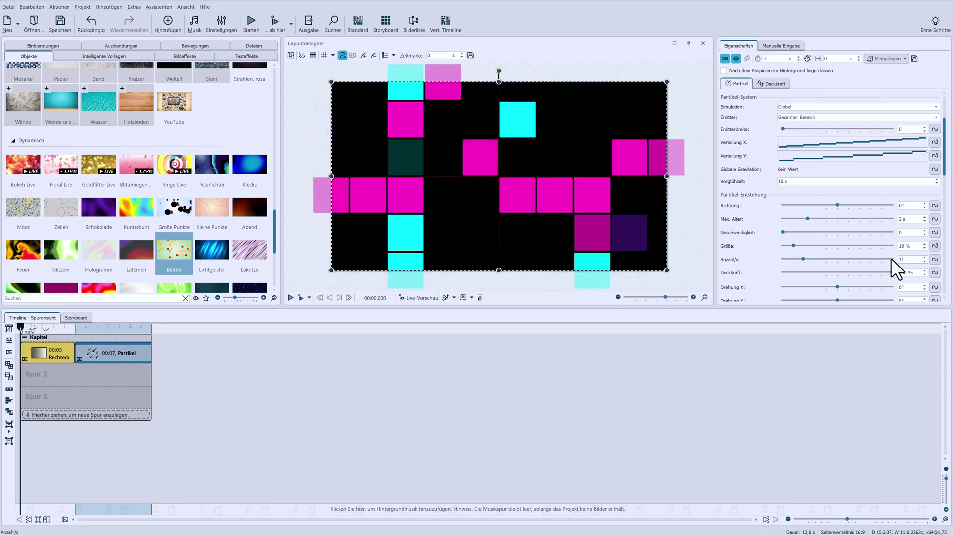
pyautogui.scroll(-3, 891, 259)
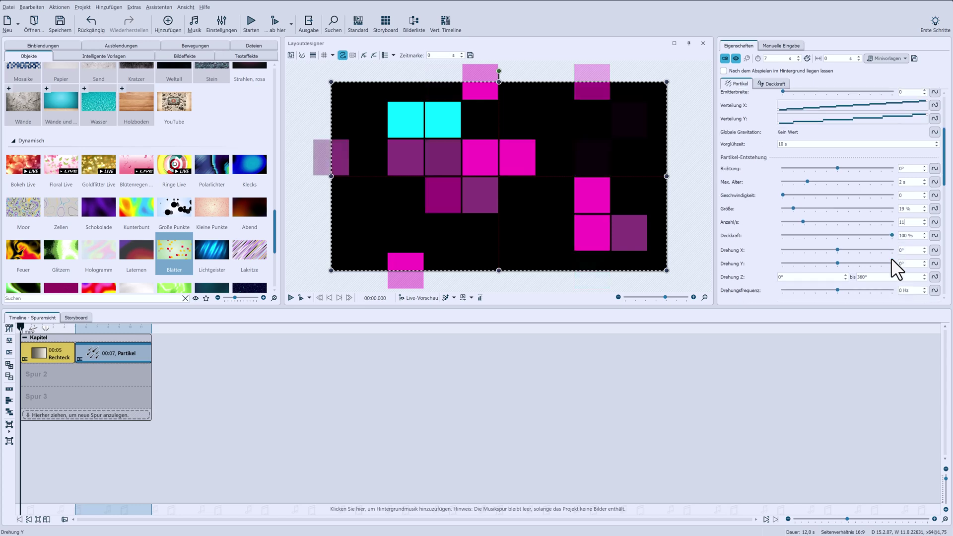
pyautogui.scroll(-9, 891, 258)
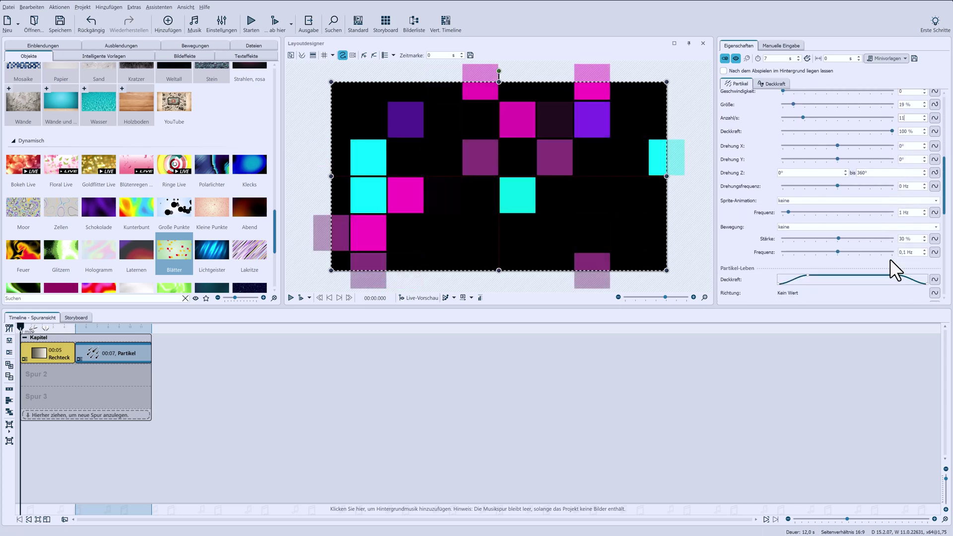
pyautogui.scroll(-1, 889, 259)
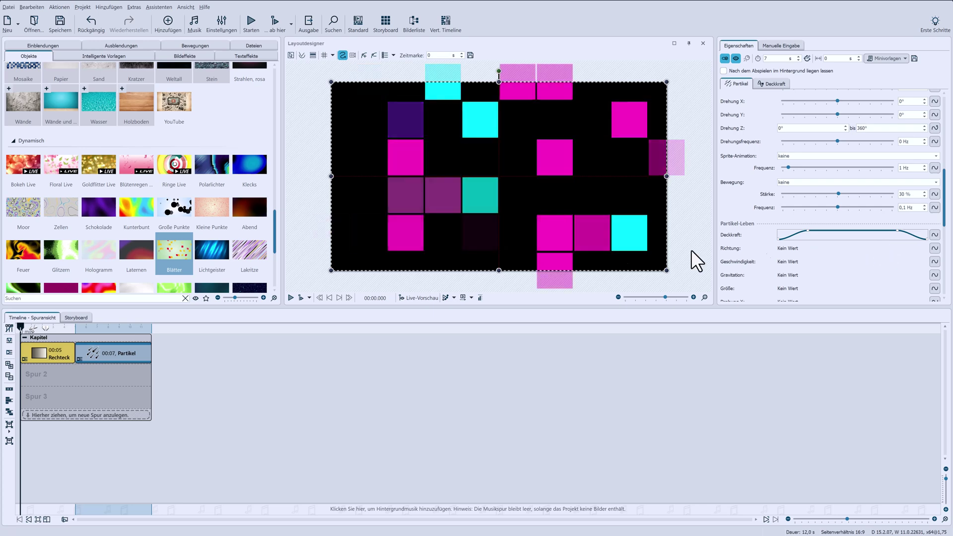
# Apply the Weichzeichner effect to the Partikel object and set its strength to 2 %.
pyautogui.moveTo(275, 240); pyautogui.dragTo(248, 124)
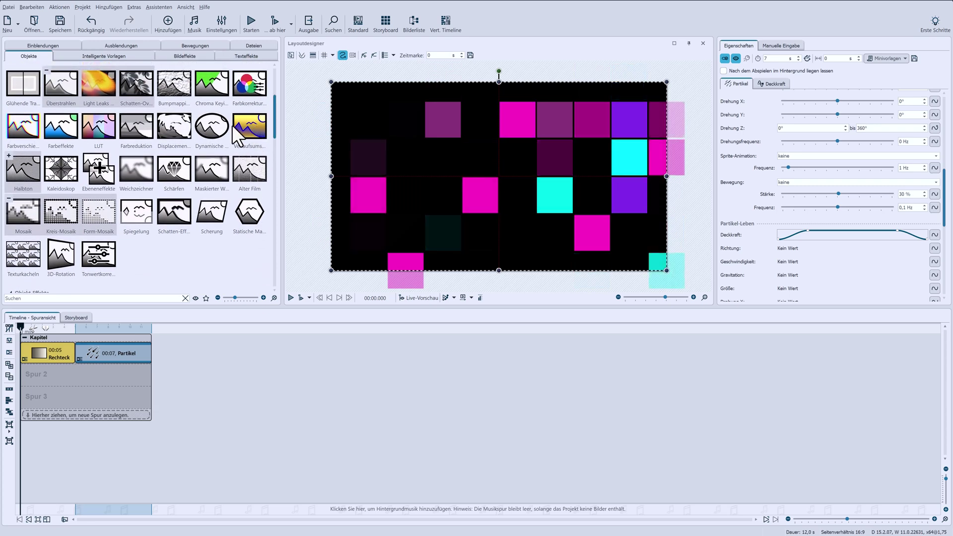
pyautogui.moveTo(133, 173); pyautogui.dragTo(108, 350)
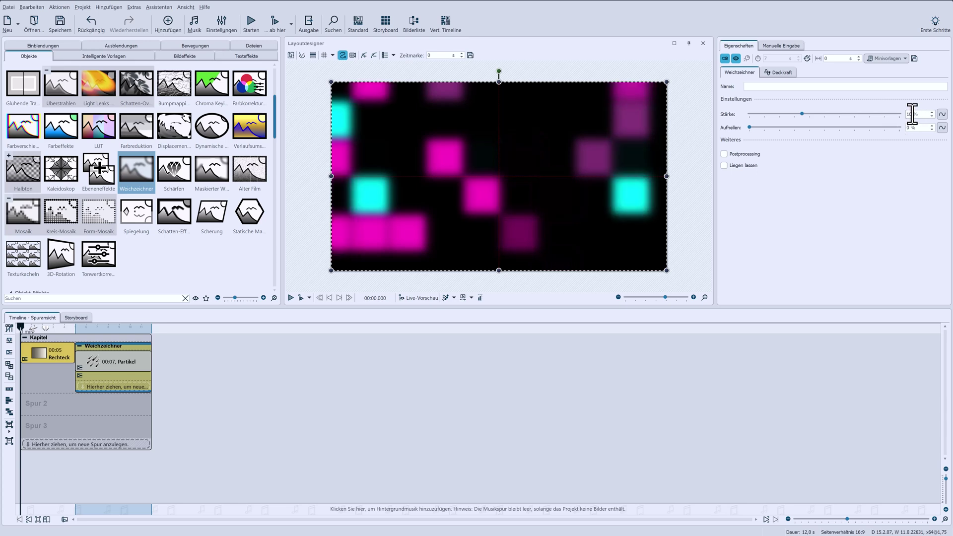
pyautogui.scroll(-8, 912, 114)
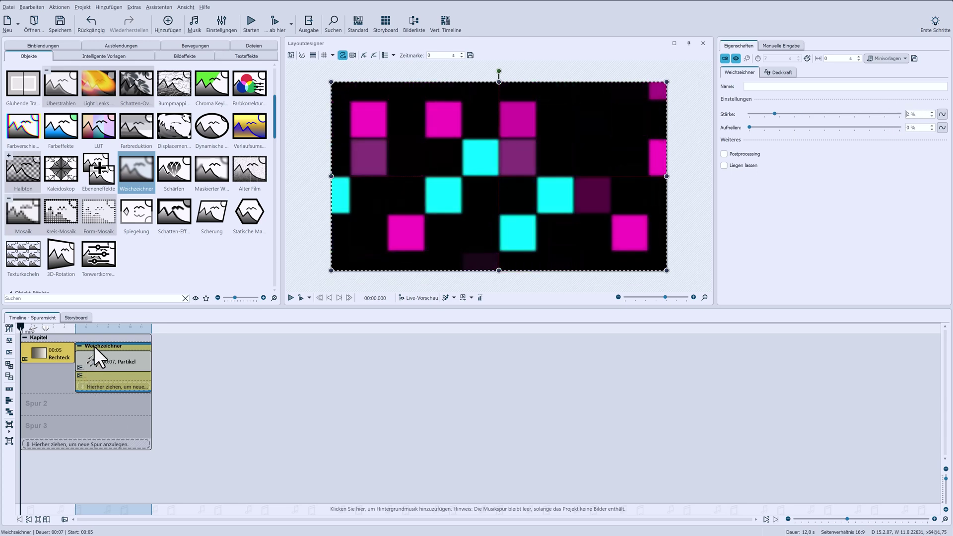
# Move the Weichzeichner group to the start of the second track, and set the Rechteck and Partikel durations to 20 s.
pyautogui.moveTo(104, 346); pyautogui.dragTo(39, 370)
pyautogui.click(51, 383)
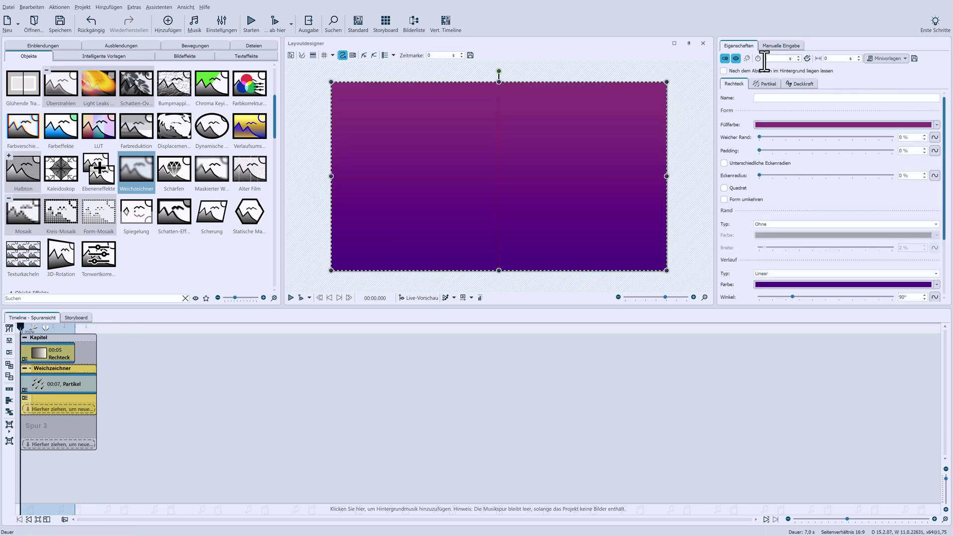
pyautogui.press('Return')
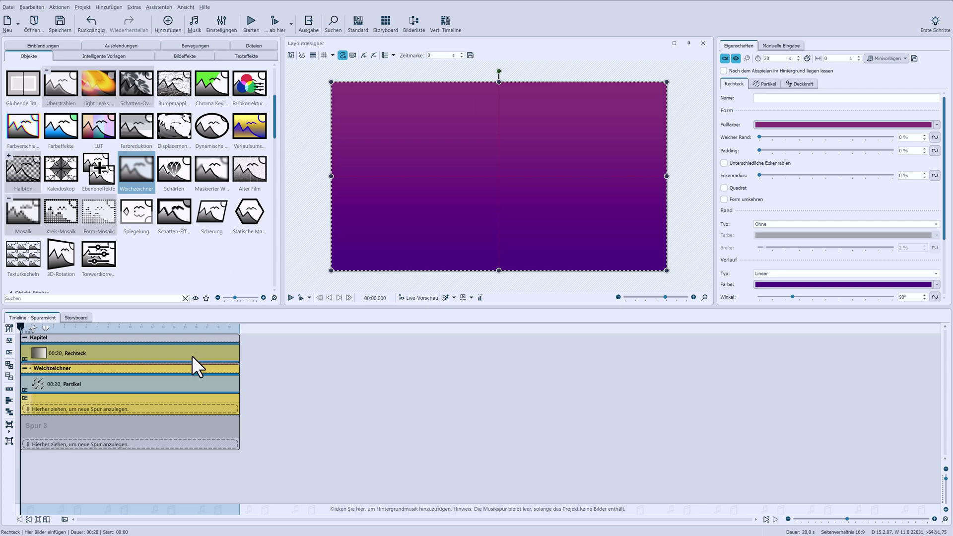
# Add a Texturkacheln object to the third track using the Raster, schwarz pattern with 9 tiles.
pyautogui.click(114, 370)
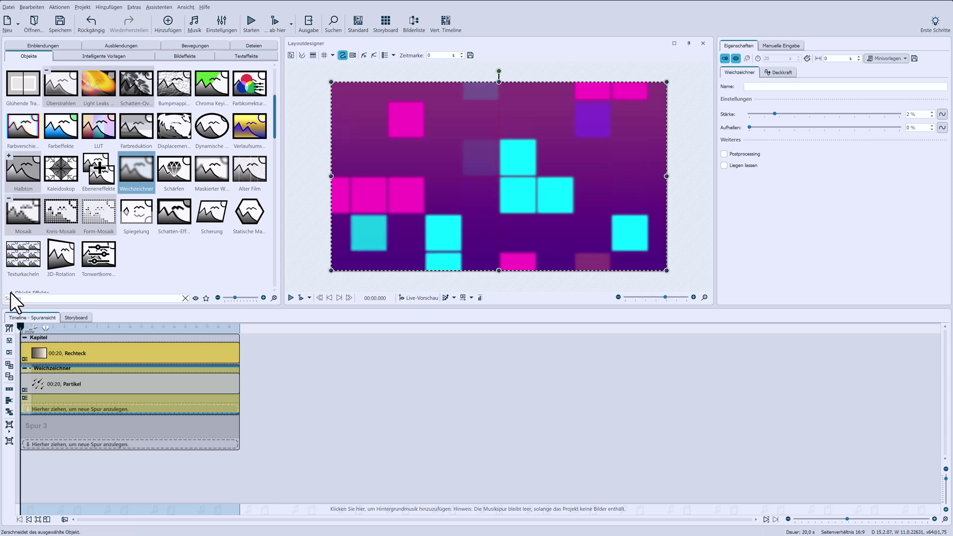
pyautogui.moveTo(20, 247); pyautogui.dragTo(54, 424)
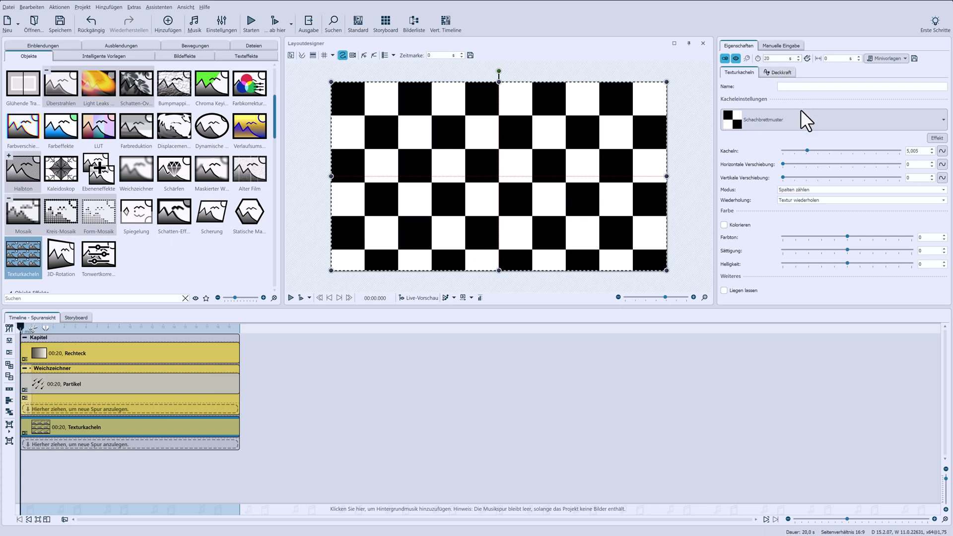
pyautogui.click(806, 123)
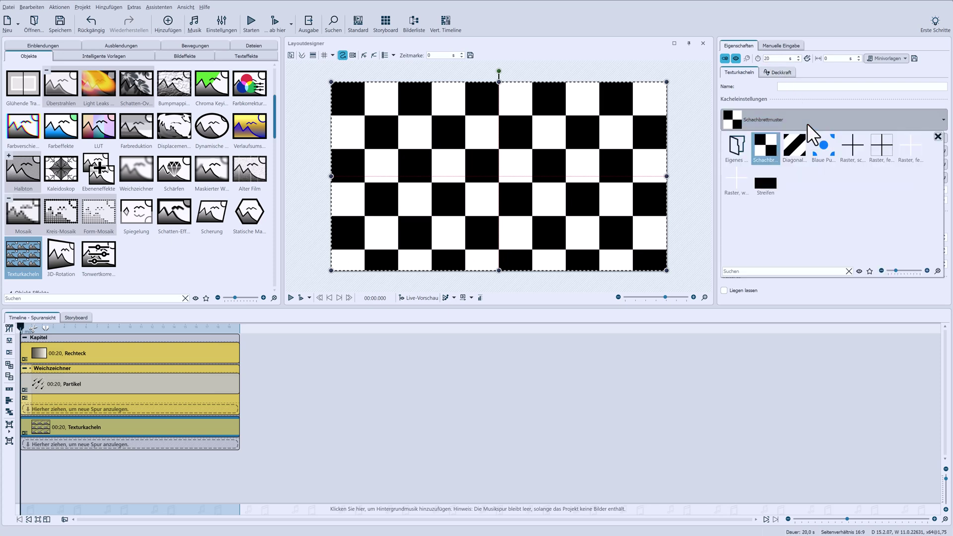
pyautogui.click(854, 145)
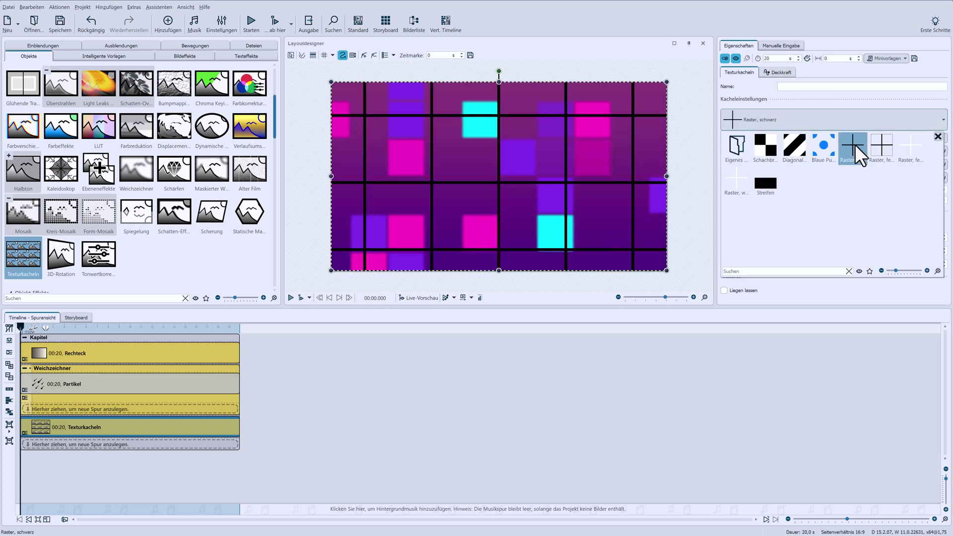
pyautogui.click(837, 104)
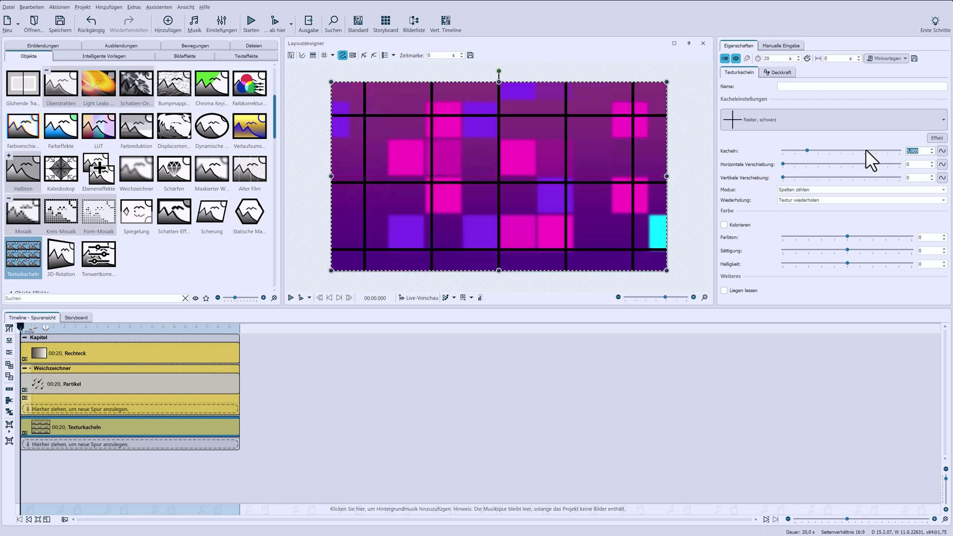
pyautogui.write('9')
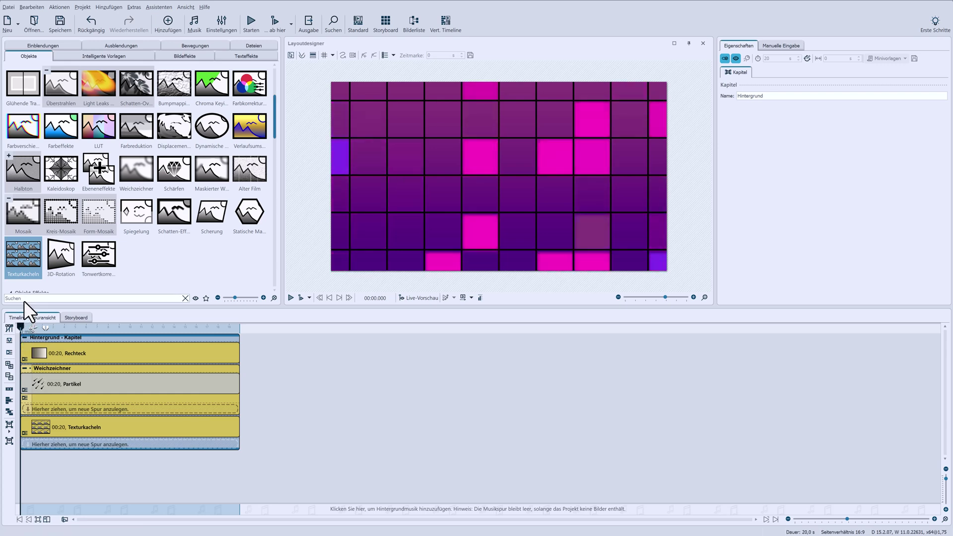
# Add a Kugel 3D element ahead of the Hintergrund chapter and group it into its own chapter named Discokugel.
pyautogui.moveTo(274, 136); pyautogui.dragTo(255, 260)
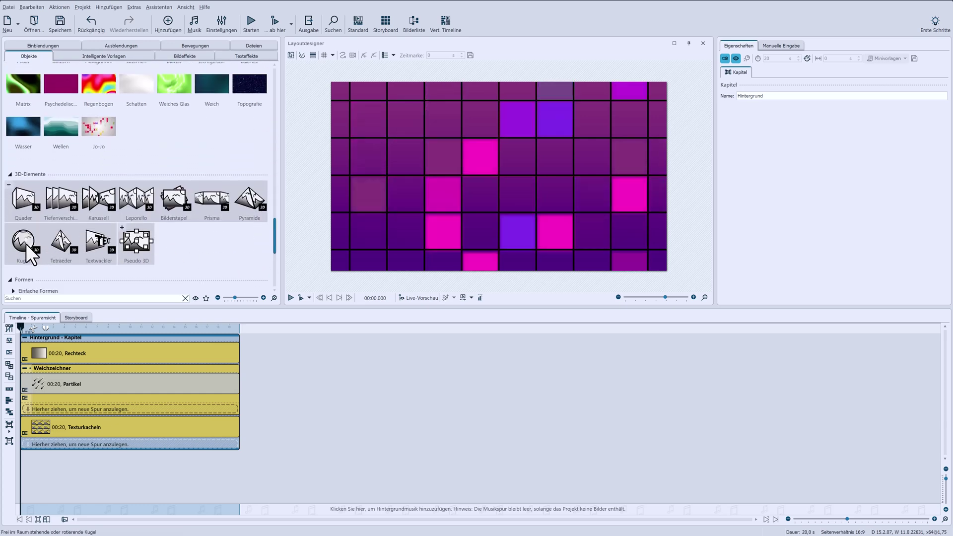
pyautogui.moveTo(24, 242); pyautogui.dragTo(20, 341)
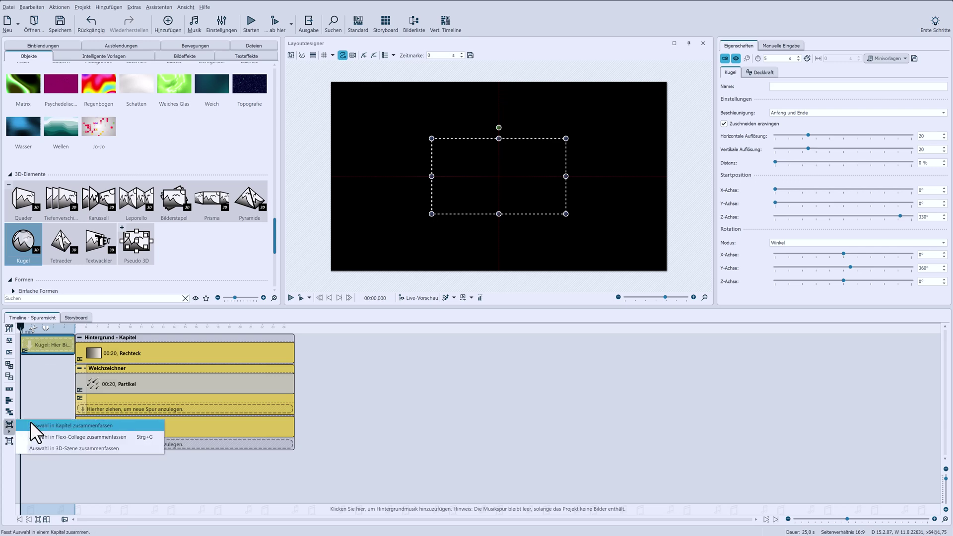
pyautogui.click(31, 422)
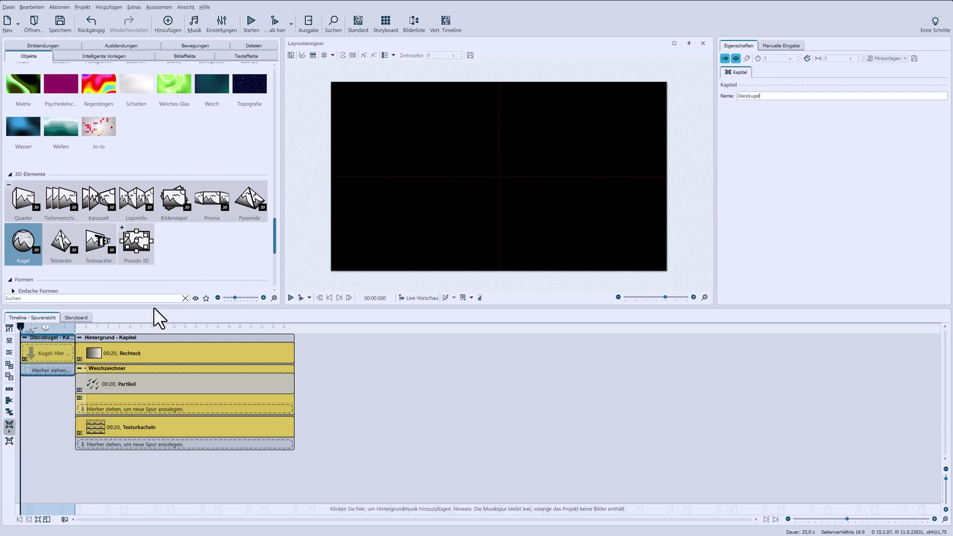
# Insert the Kaltes Bokeh background image into the Kugel object and preview the sphere's rotation.
pyautogui.click(50, 353)
pyautogui.moveTo(275, 236); pyautogui.dragTo(271, 157)
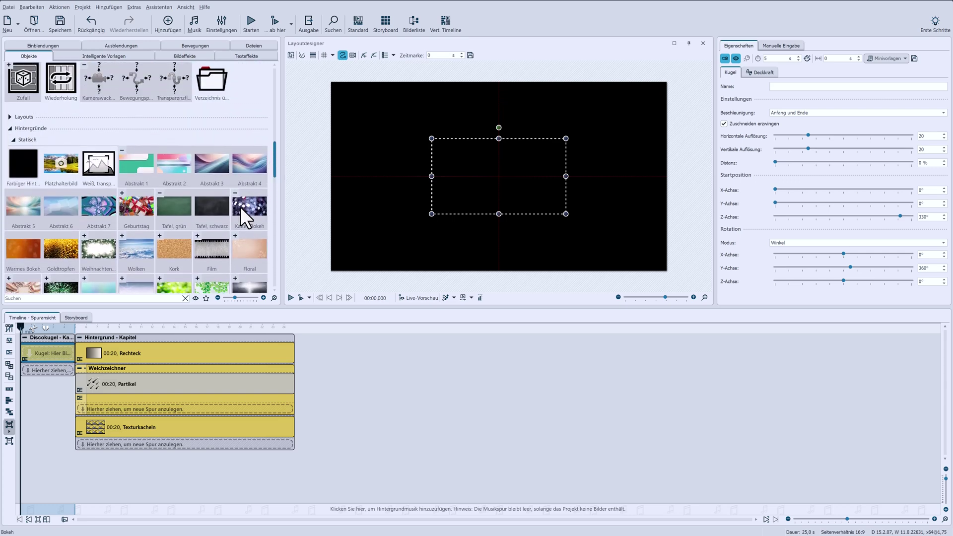
pyautogui.moveTo(55, 351); pyautogui.dragTo(55, 350)
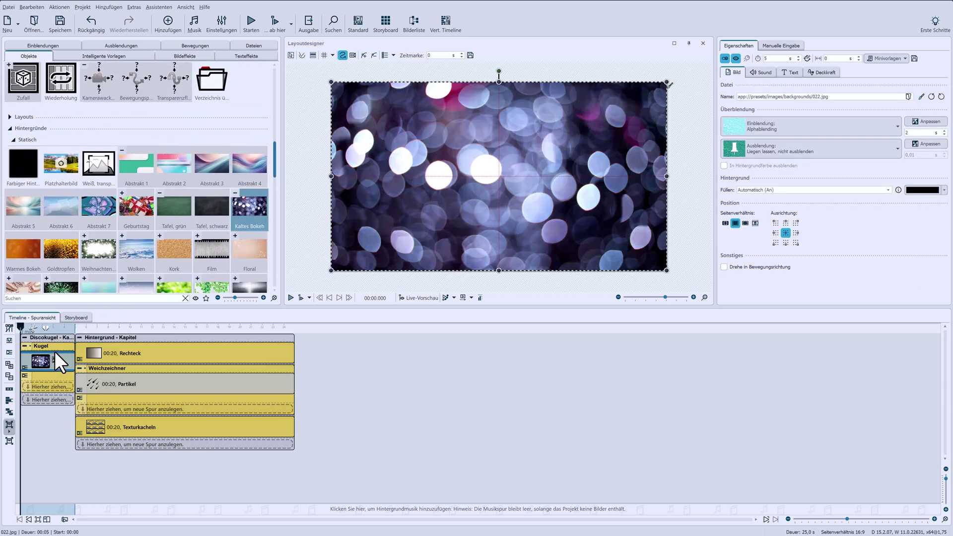
pyautogui.click(53, 347)
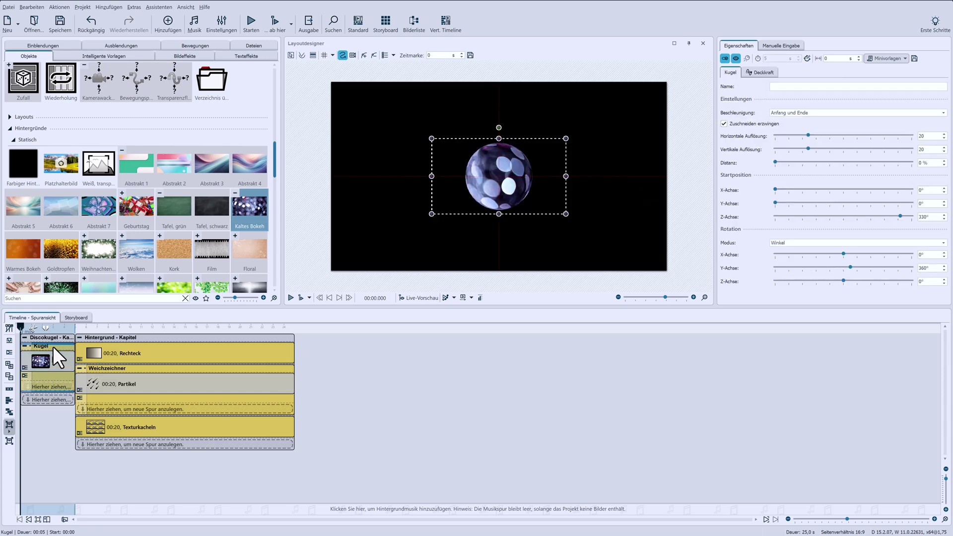
pyautogui.click(290, 298)
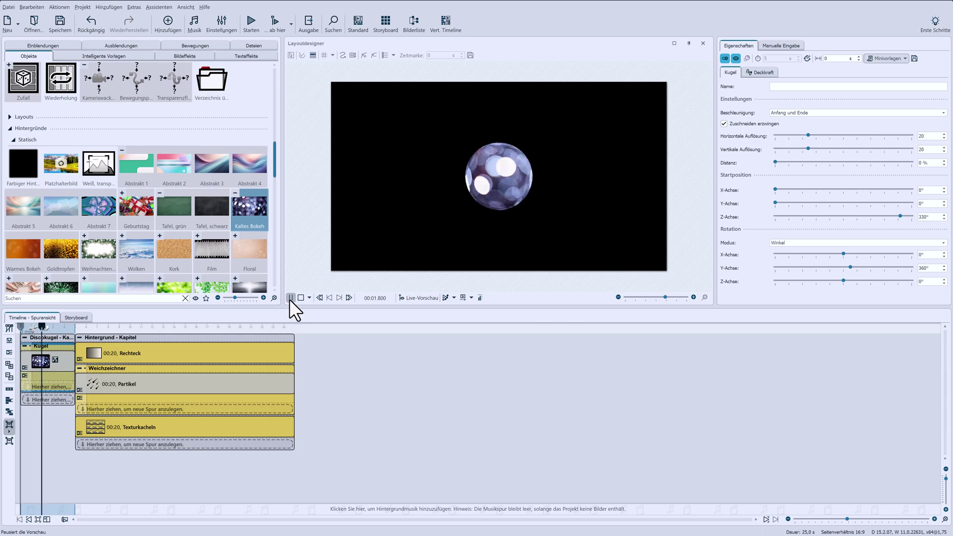
pyautogui.click(53, 350)
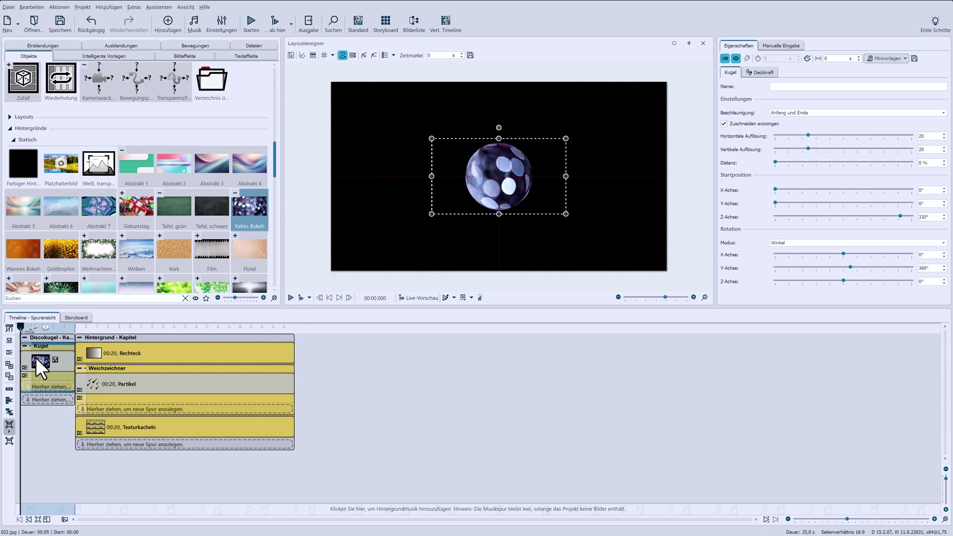
# Set the Bokeh image's fade-in to Keine and its duration to 20 s.
pyautogui.click(36, 357)
pyautogui.click(761, 124)
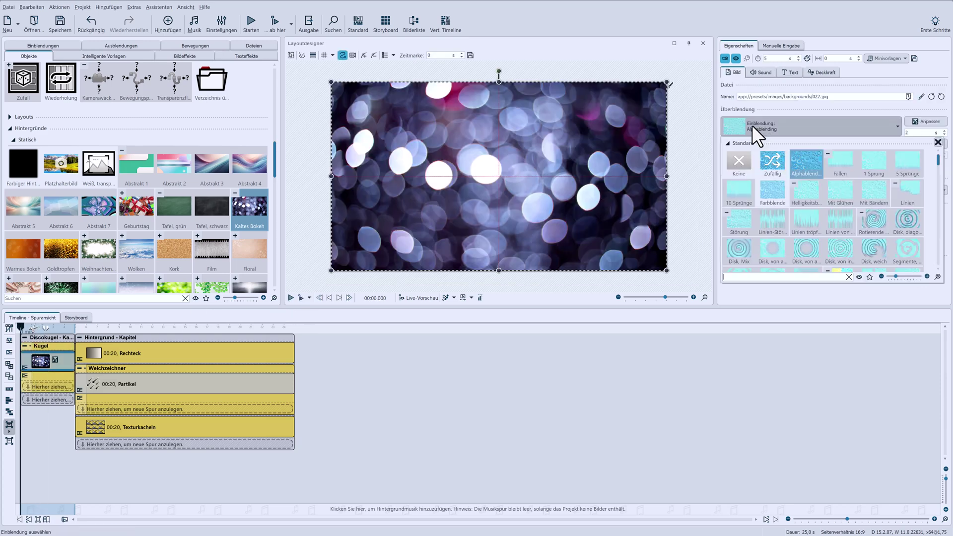
pyautogui.click(741, 172)
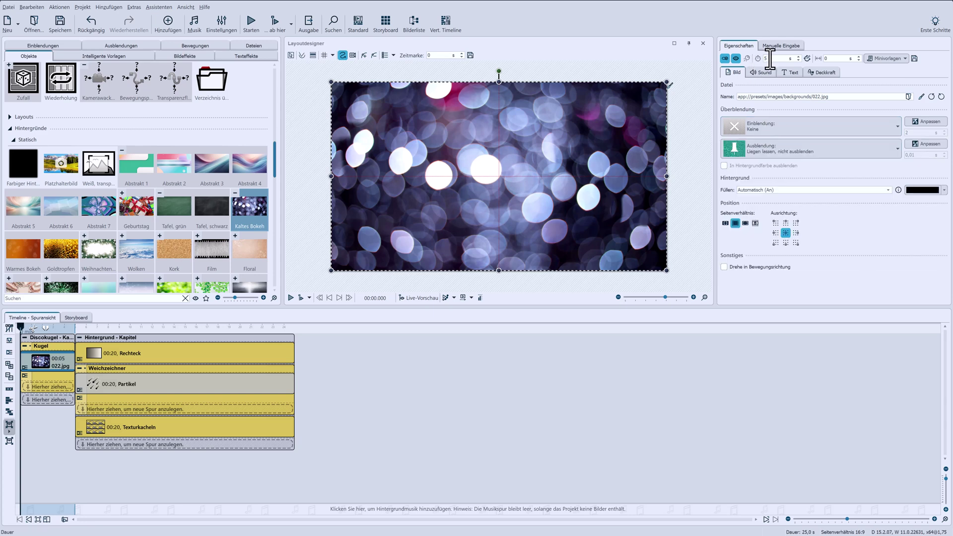
pyautogui.write('20')
pyautogui.press('Return')
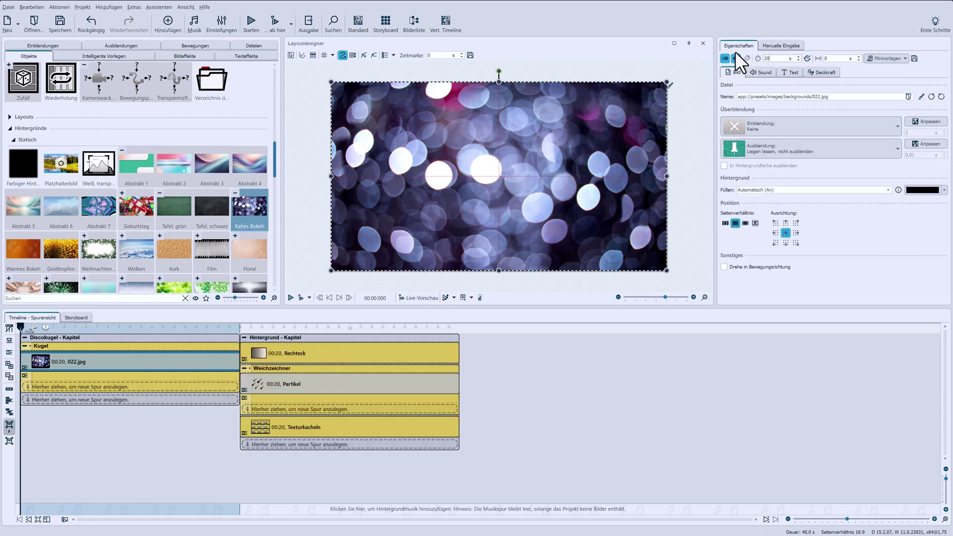
pyautogui.click(735, 55)
# Set the Kugel's Z-axis start position to 0°.
pyautogui.click(72, 346)
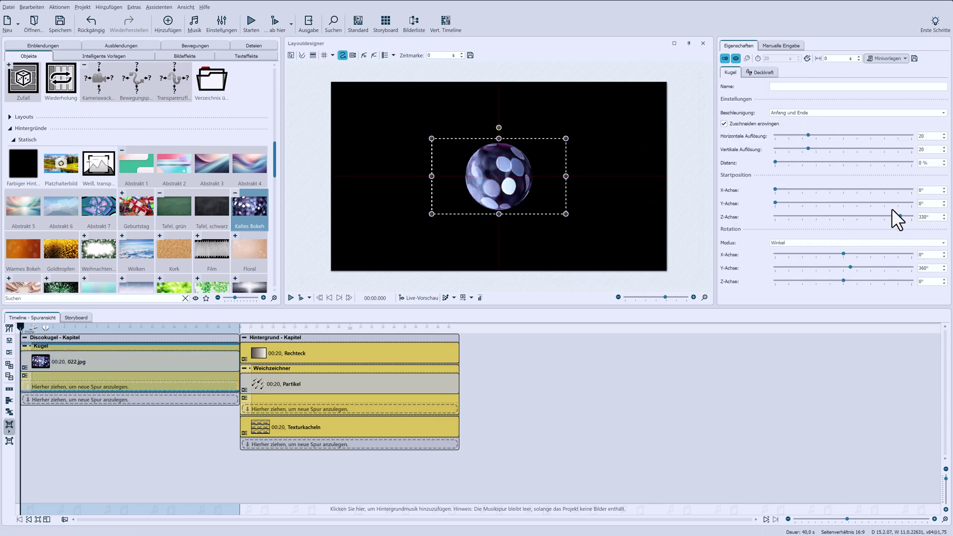
pyautogui.write('0')
pyautogui.press('Return')
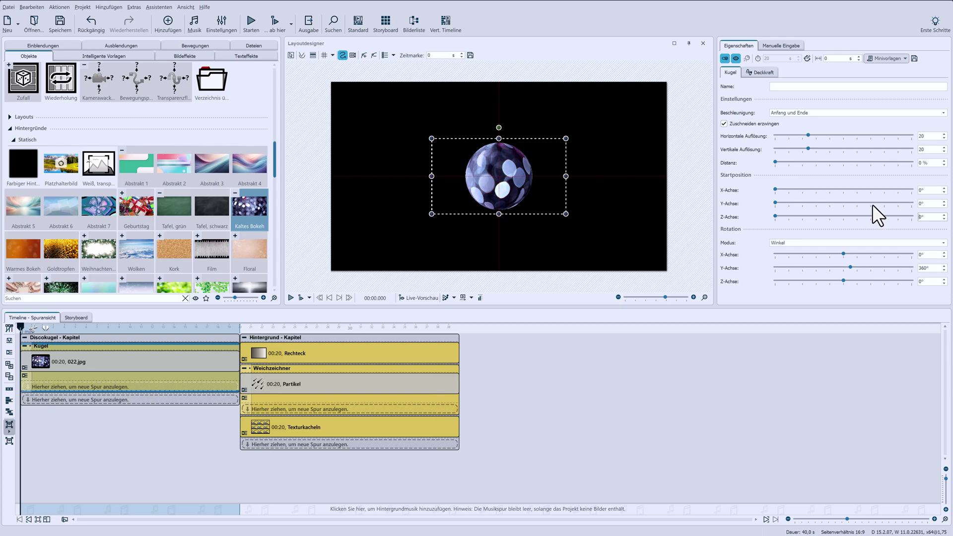
# Change the Kugel's rotation mode to Anzahl der Umdrehungen and set 2 revolutions around the Y-axis.
pyautogui.click(865, 243)
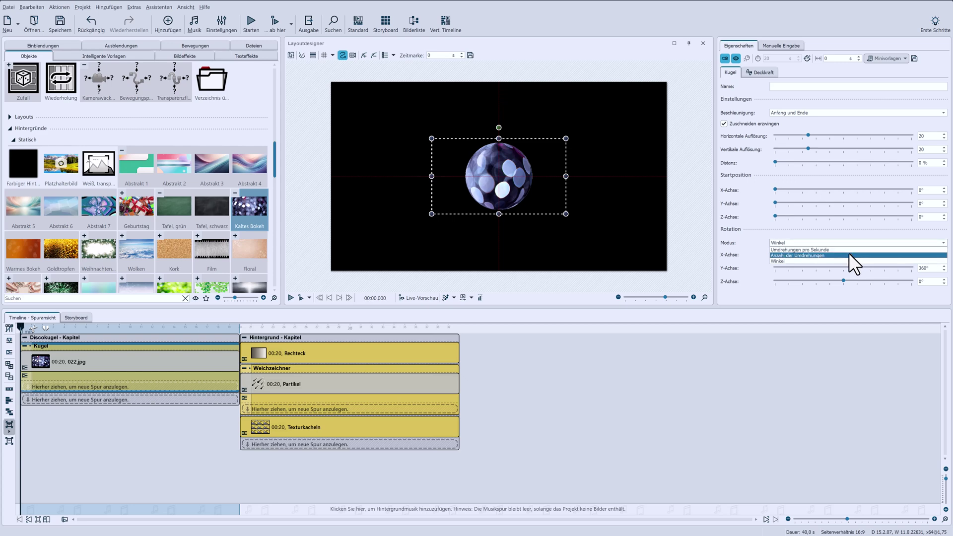
pyautogui.click(847, 254)
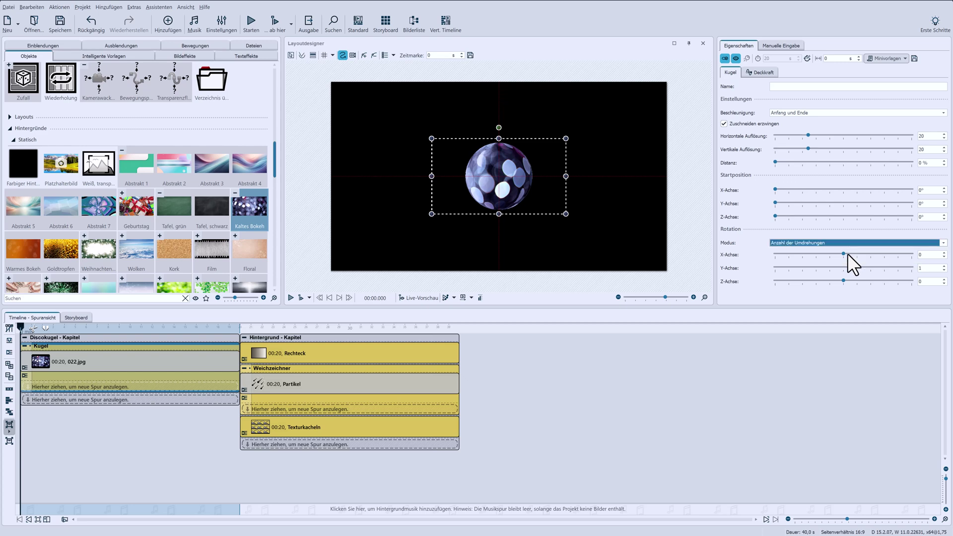
pyautogui.doubleClick(921, 268)
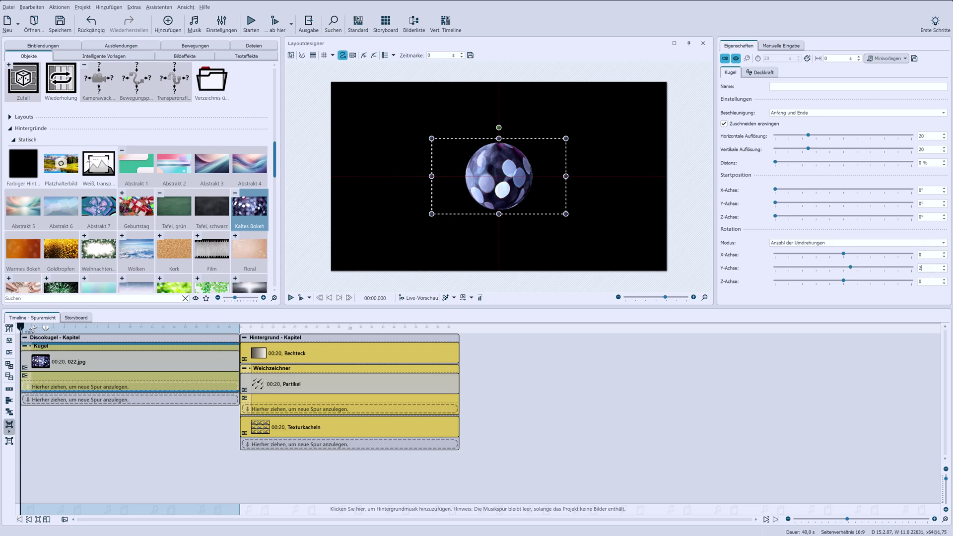
pyautogui.write('2')
# Preview the Kugel's rotation and set its Beschleunigung to keine.
pyautogui.click(291, 297)
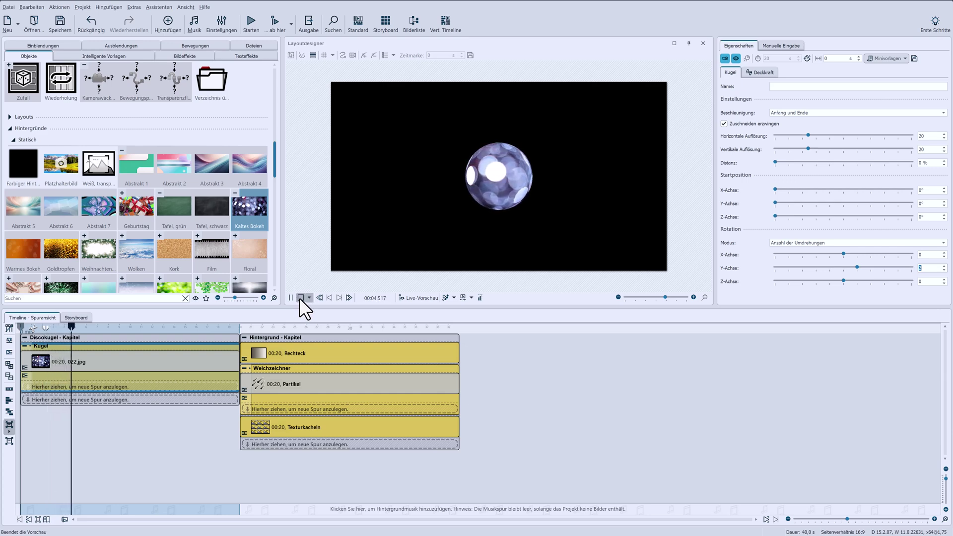
pyautogui.click(300, 297)
pyautogui.click(829, 113)
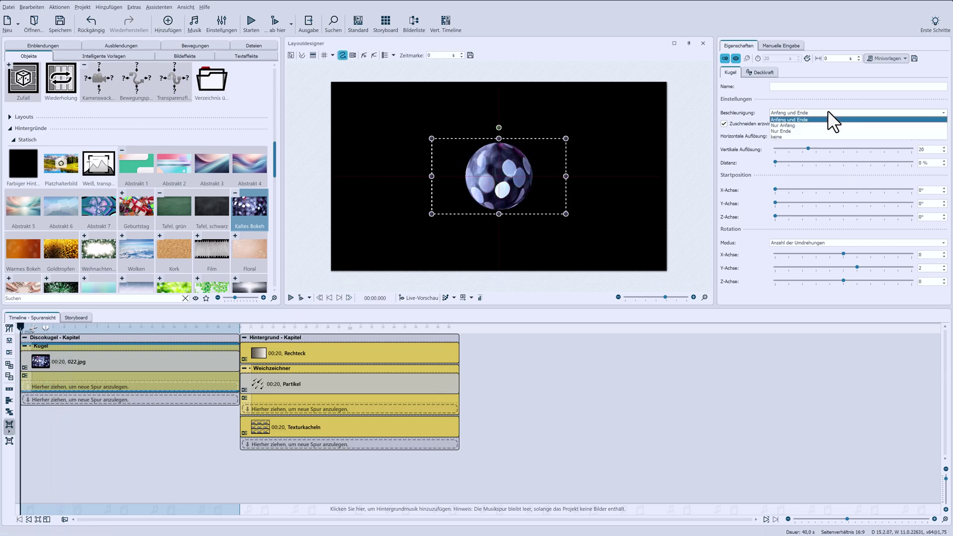
pyautogui.click(797, 135)
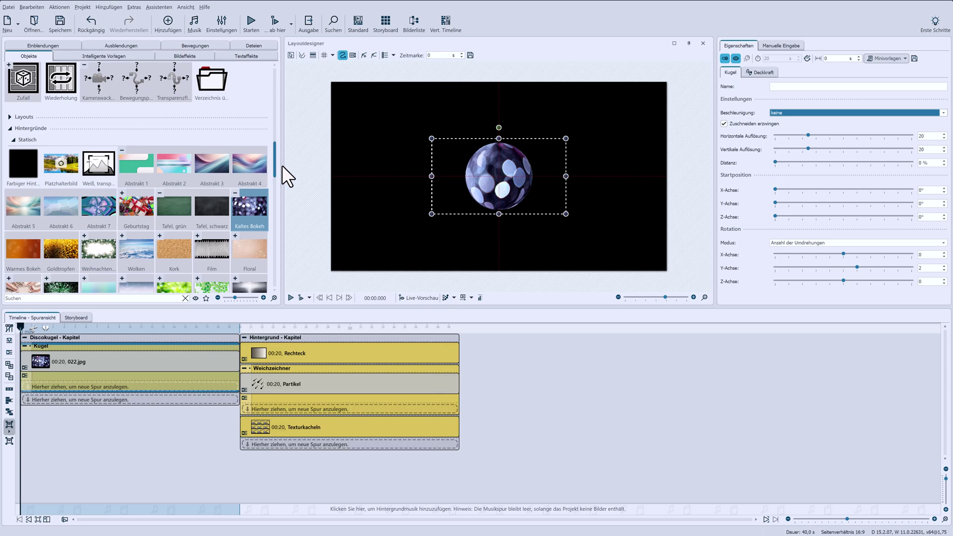
# Apply the Form-Mosaik effect to the Bokeh image inside the Kugel, keeping the triangle shape 6.
pyautogui.moveTo(274, 167); pyautogui.dragTo(279, 116)
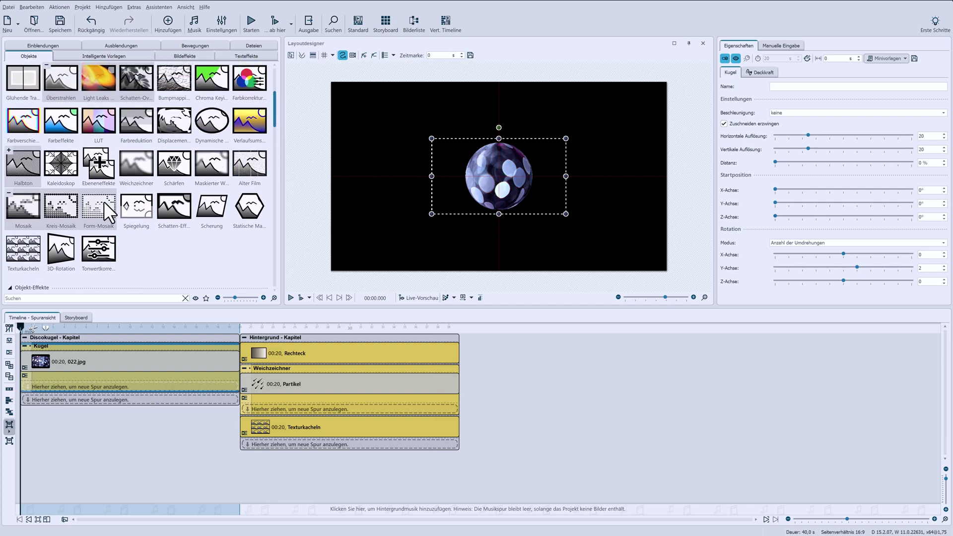
pyautogui.moveTo(102, 204); pyautogui.dragTo(75, 362)
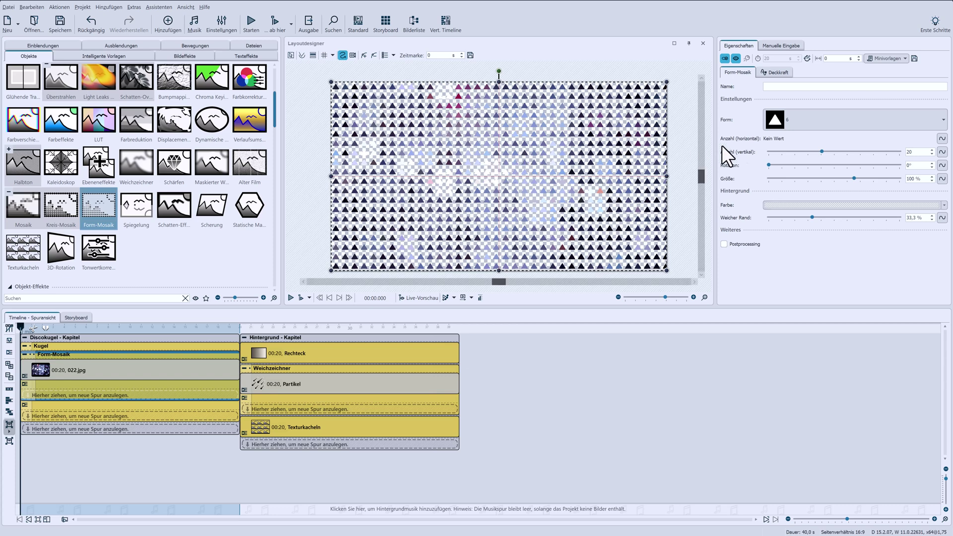
pyautogui.click(800, 118)
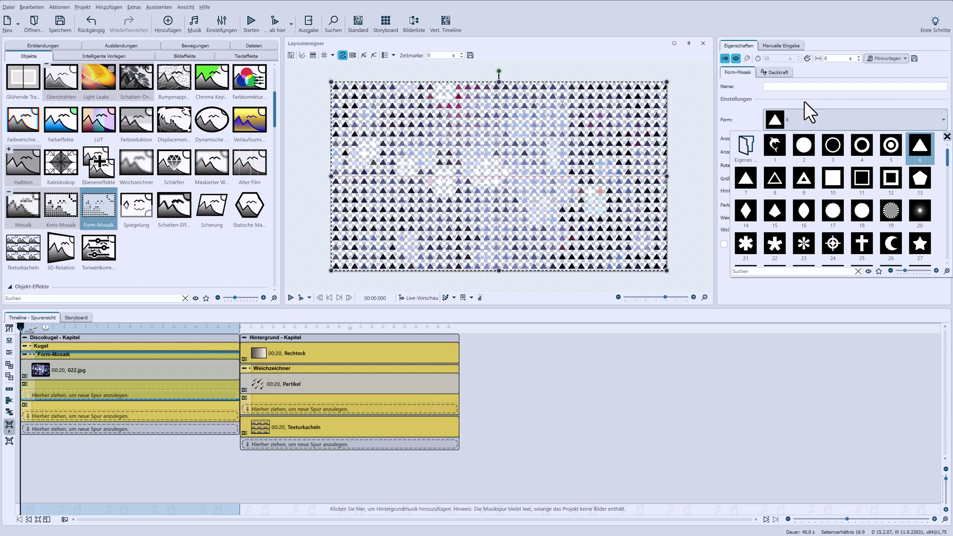
pyautogui.click(804, 100)
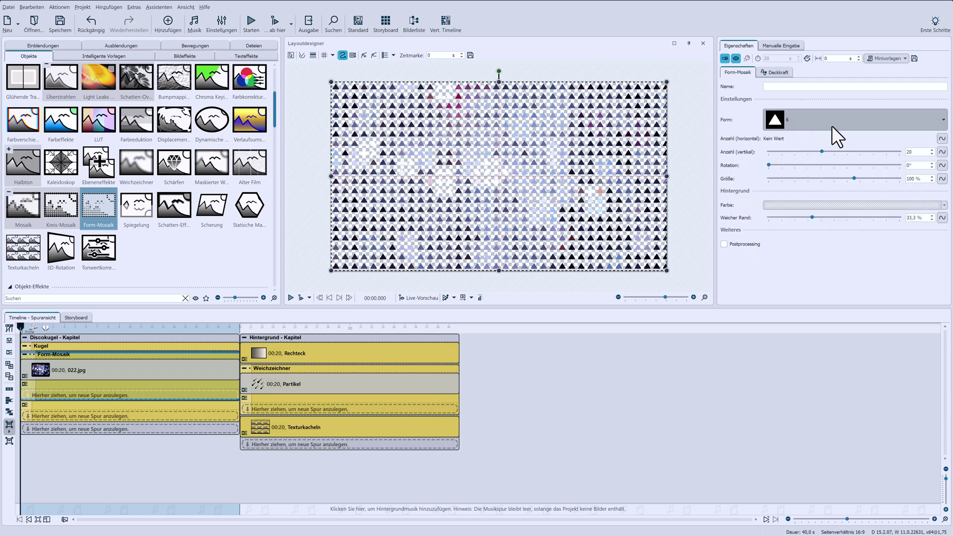
# Set the Form-Mosaik's vertical count to 30 and its size to 150 %.
pyautogui.doubleClick(912, 153)
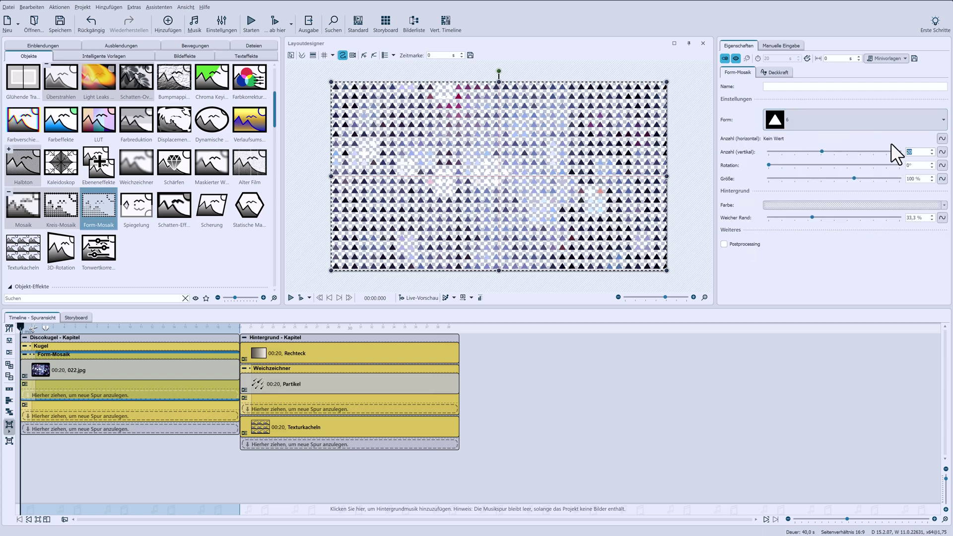
pyautogui.press('Return')
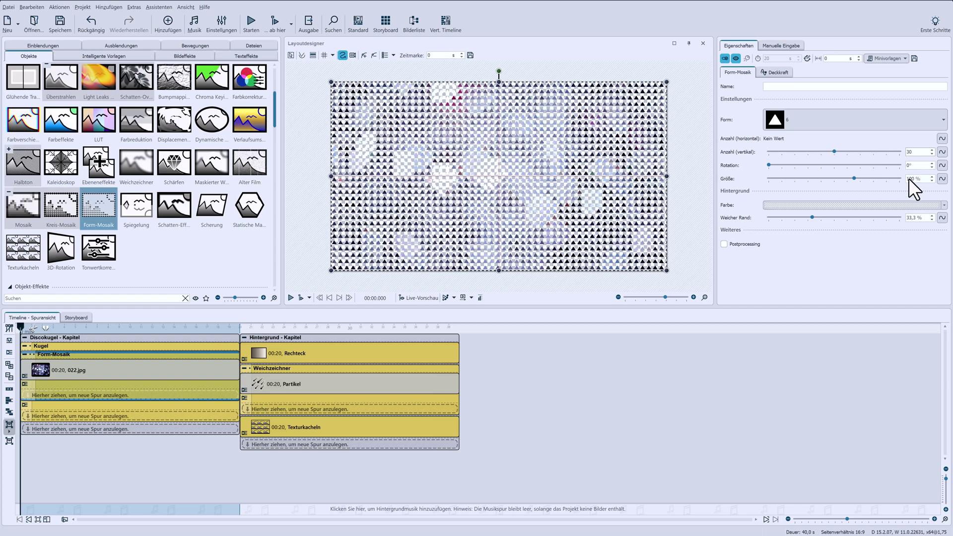
pyautogui.write('150')
pyautogui.press('Return')
# Give the Form-Mosaik a grey background colour (808080FF) and select the Kugel object.
pyautogui.click(786, 204)
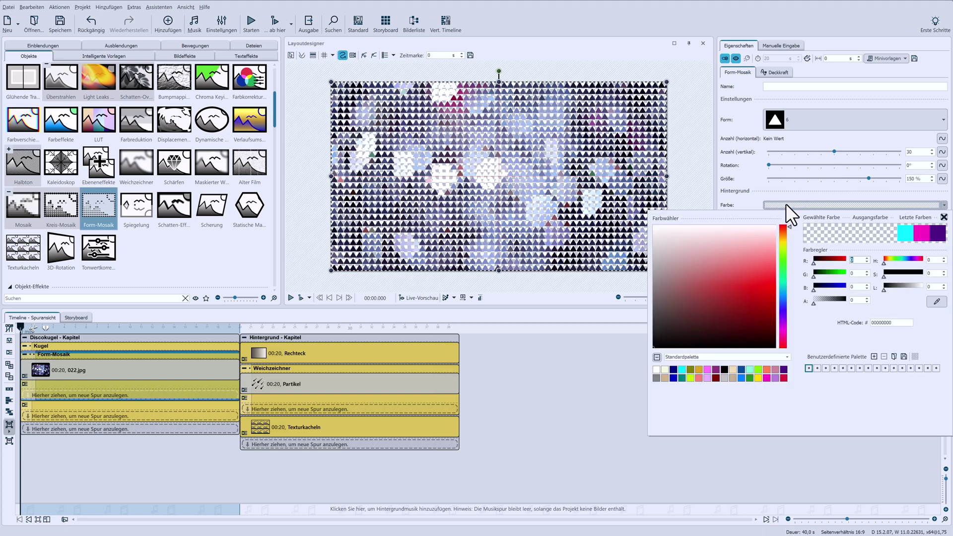
pyautogui.click(758, 204)
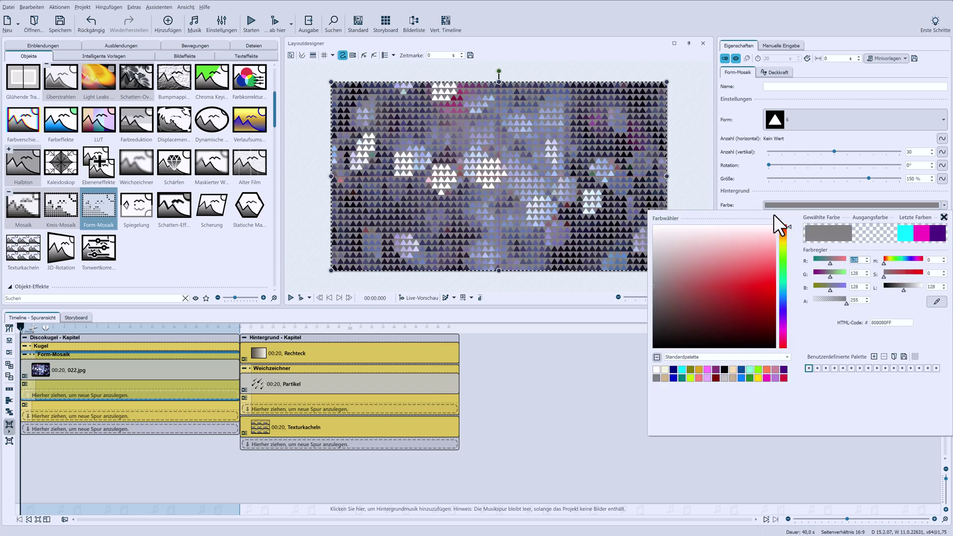
pyautogui.click(776, 210)
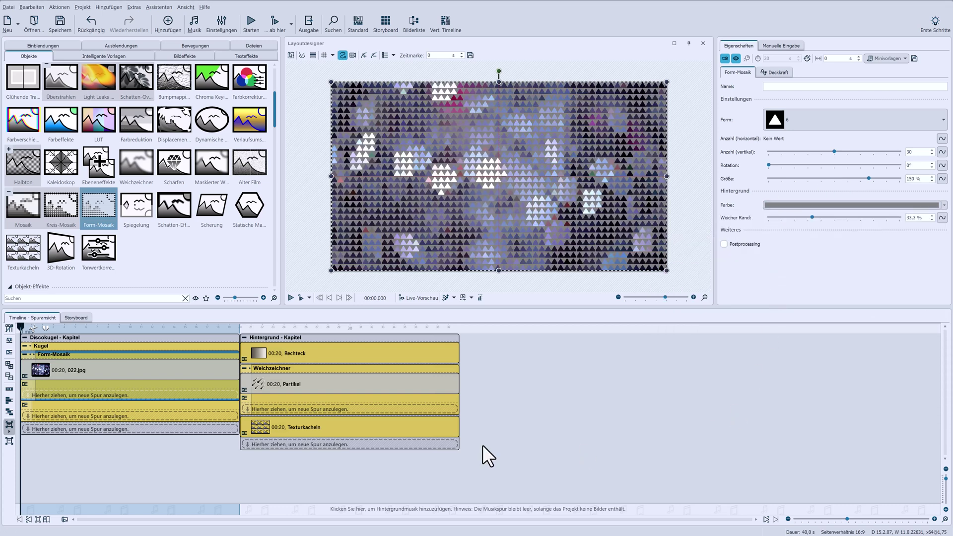
pyautogui.click(82, 345)
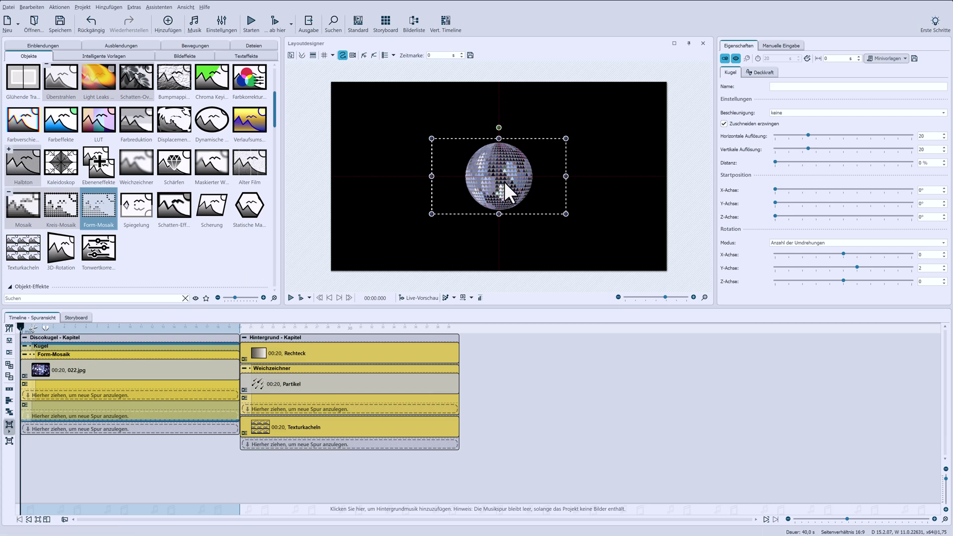
# Move the disco ball straight up near the frame's upper edge and wrap the Discokugel chapter in a new parent chapter.
pyautogui.moveTo(505, 182); pyautogui.dragTo(505, 126)
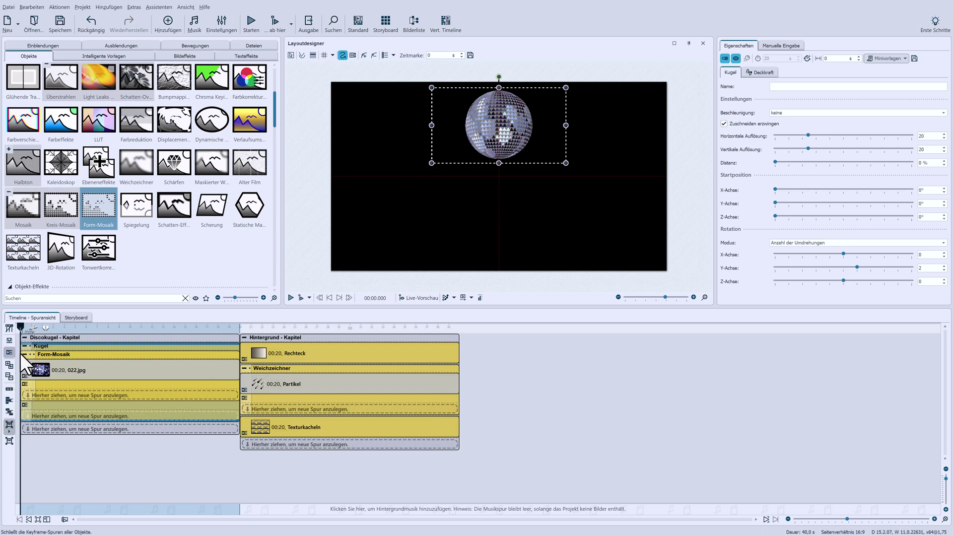
pyautogui.click(24, 338)
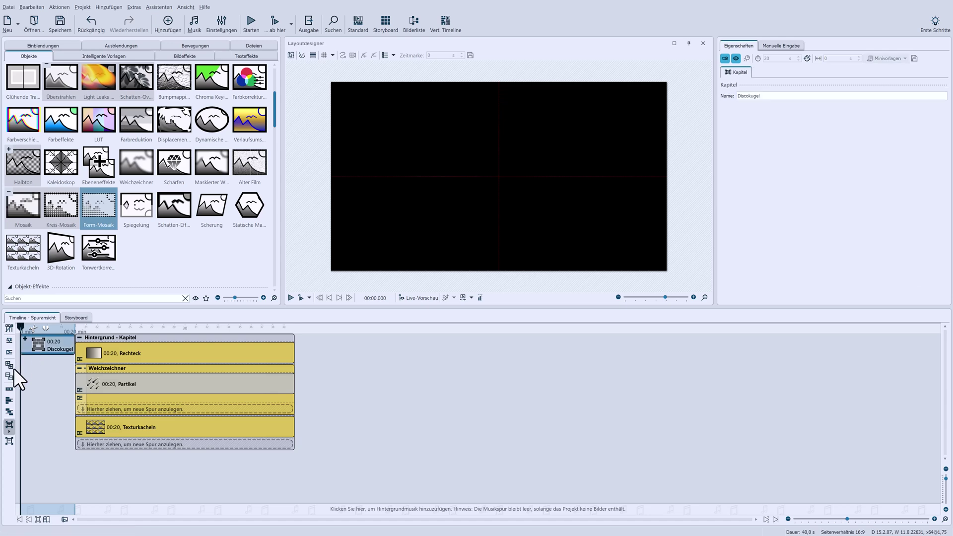
pyautogui.click(6, 425)
pyautogui.click(37, 426)
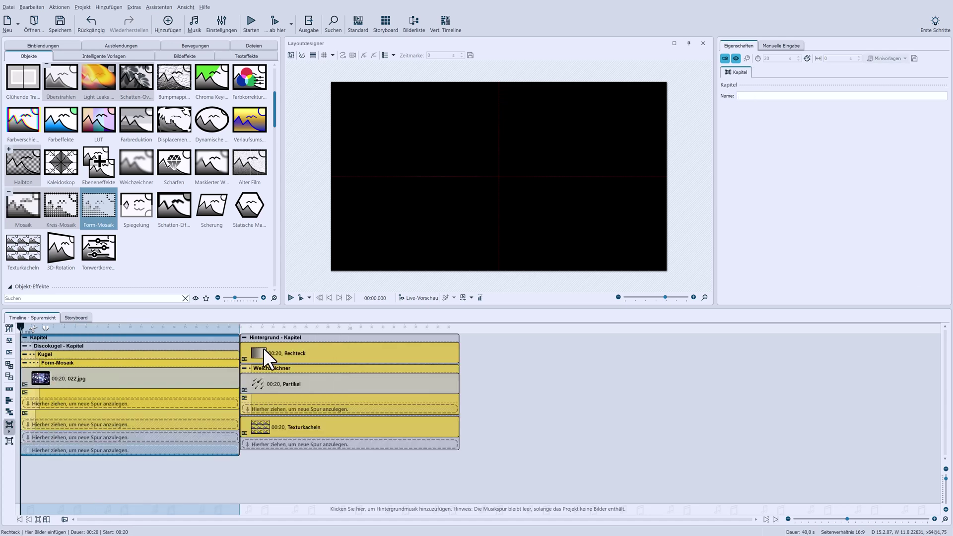
# Place the Hintergrund chapter inside the new parent chapter, above the Discokugel chapter, with both inner chapters collapsed.
pyautogui.click(24, 346)
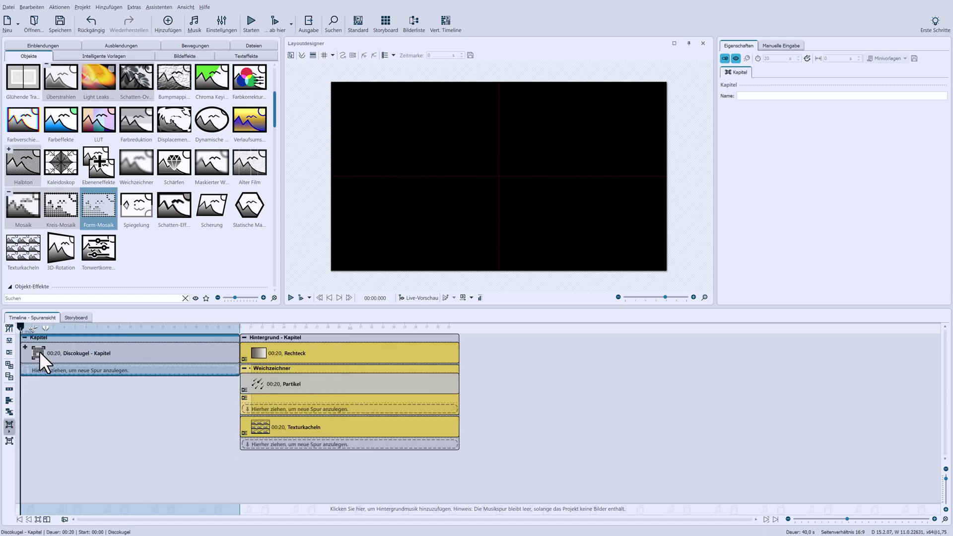
pyautogui.click(244, 337)
pyautogui.moveTo(266, 342); pyautogui.dragTo(215, 343)
pyautogui.moveTo(272, 349); pyautogui.dragTo(142, 350)
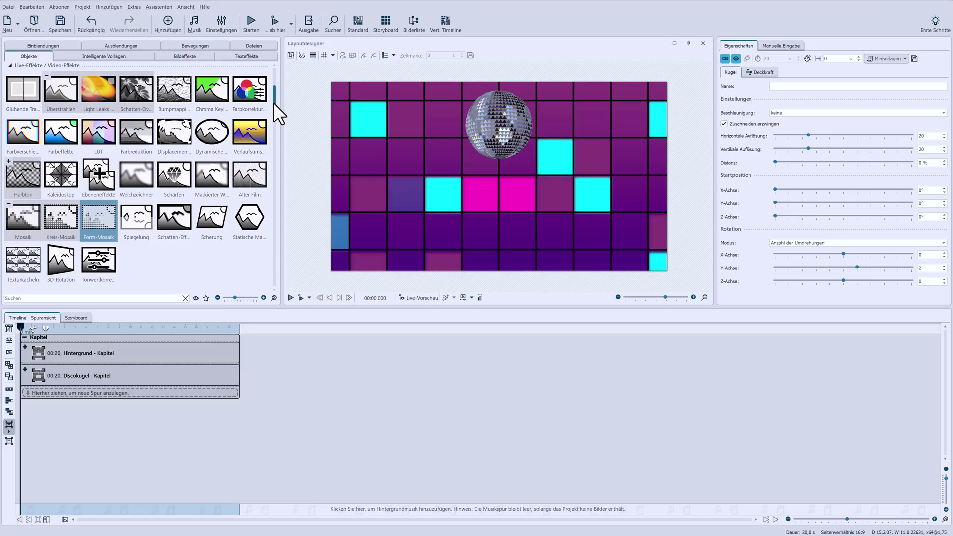
# Add a Gleißen effect on a track below Discokugel with Deckkraft 17 %, Größe 23 %, Zentrum X 42 % and Zentrum Y 35 %.
pyautogui.moveTo(273, 102); pyautogui.dragTo(252, 243)
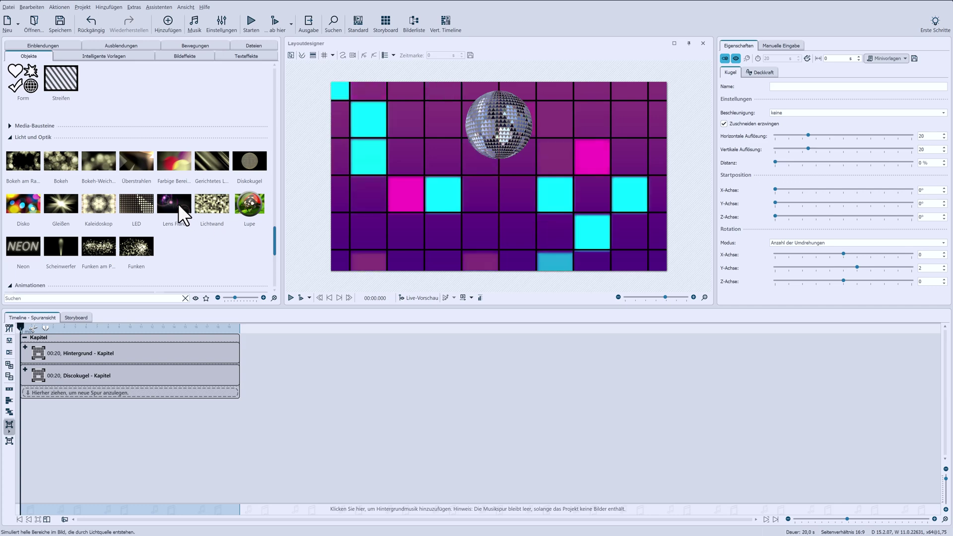
pyautogui.moveTo(52, 206); pyautogui.dragTo(42, 395)
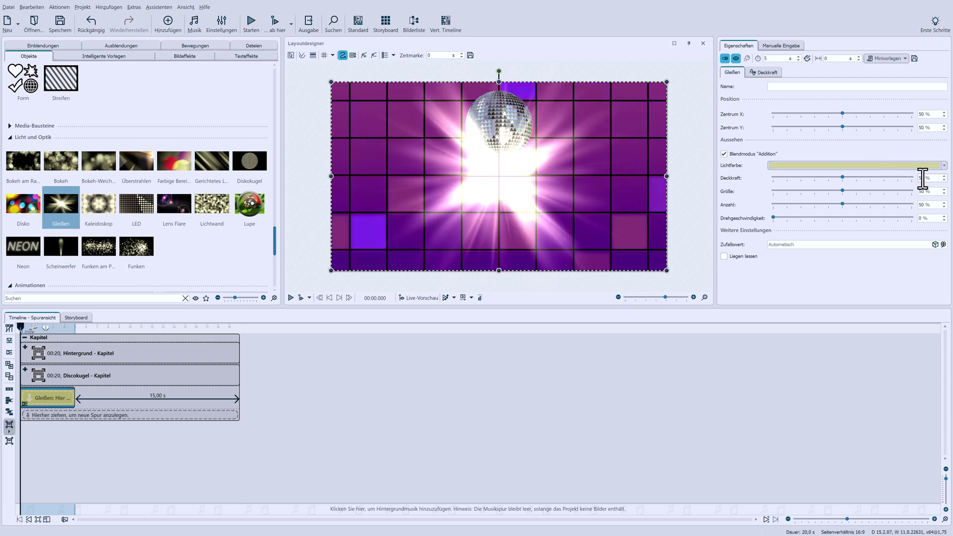
pyautogui.scroll(-10, 899, 178)
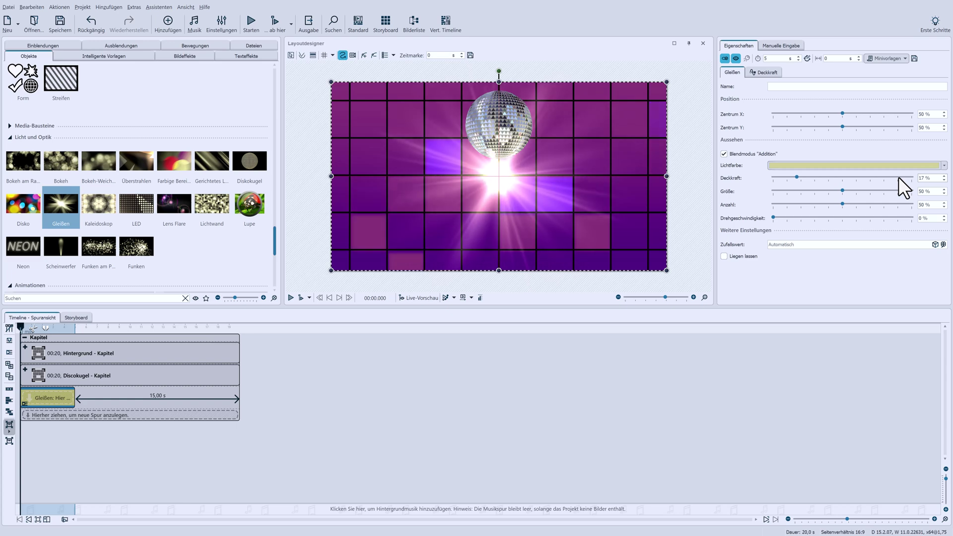
pyautogui.doubleClick(922, 192)
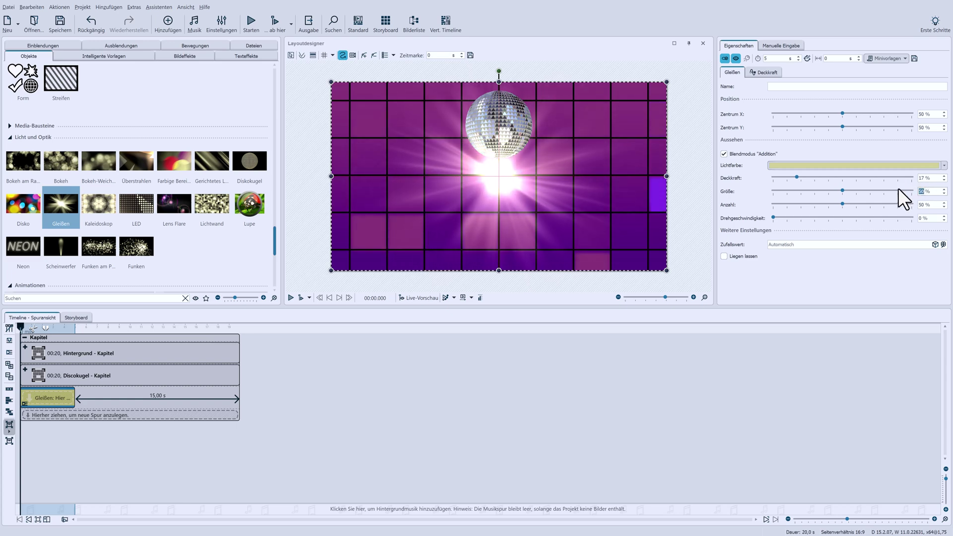
pyautogui.scroll(-8, 897, 187)
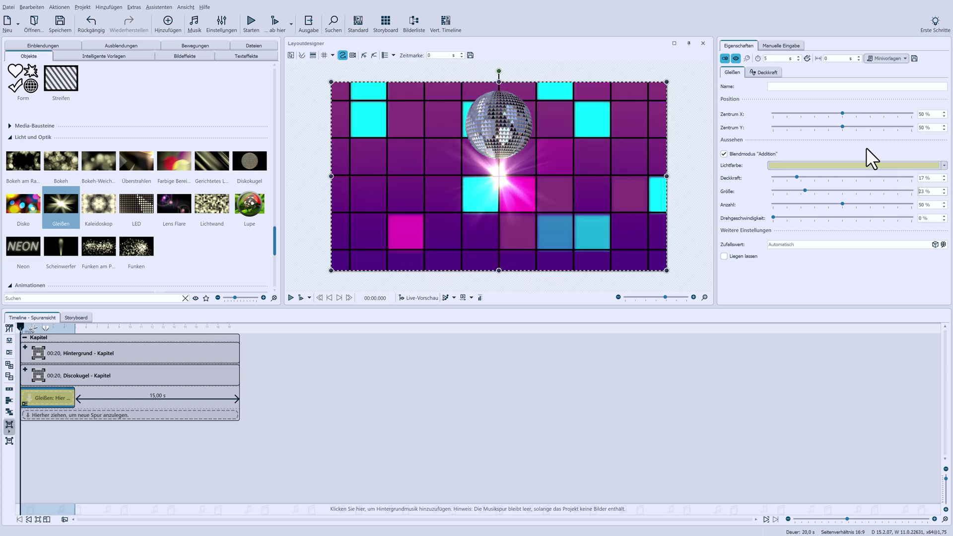
pyautogui.moveTo(841, 114); pyautogui.dragTo(822, 126)
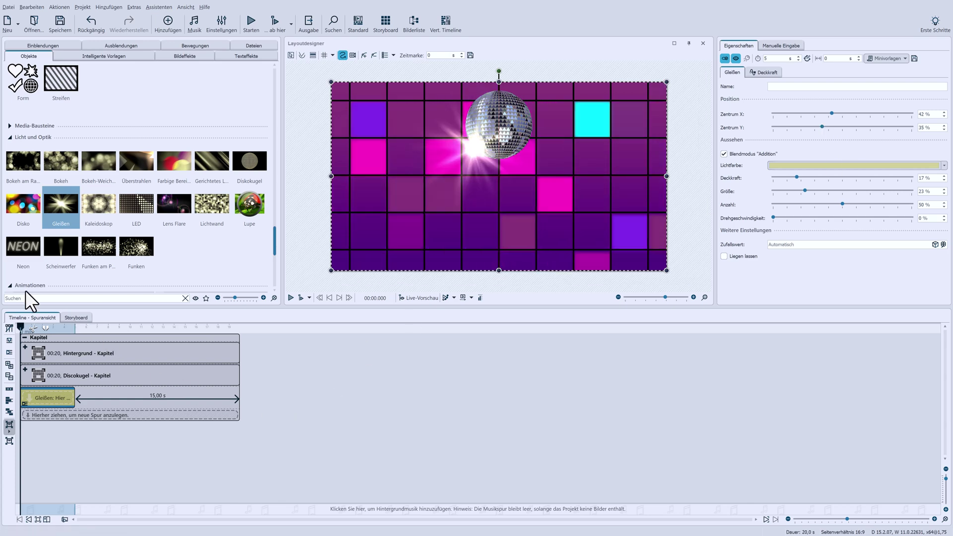
# Add a Disko effect on a track below Gleißen and set the duration of both effects to 20 s.
pyautogui.moveTo(17, 198); pyautogui.dragTo(55, 417)
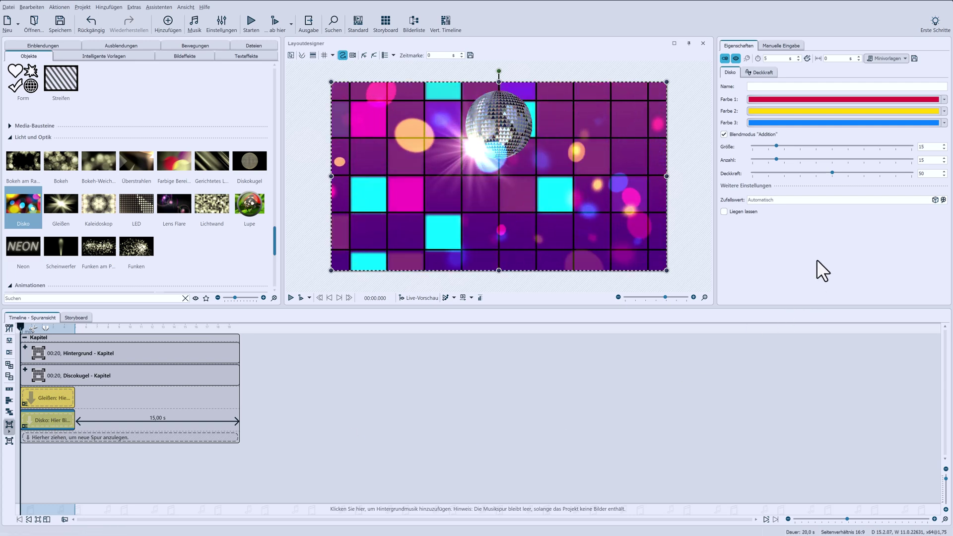
pyautogui.click(39, 400)
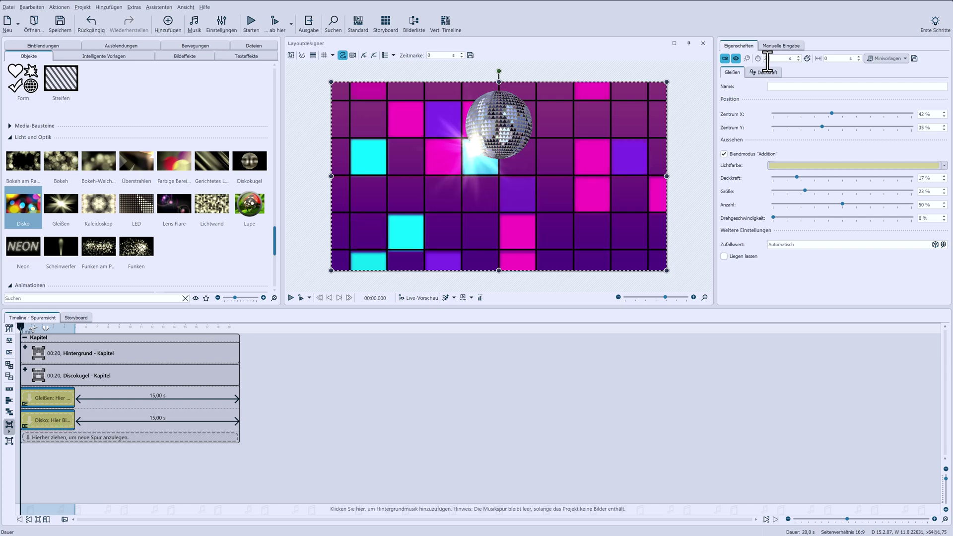
pyautogui.press('Return')
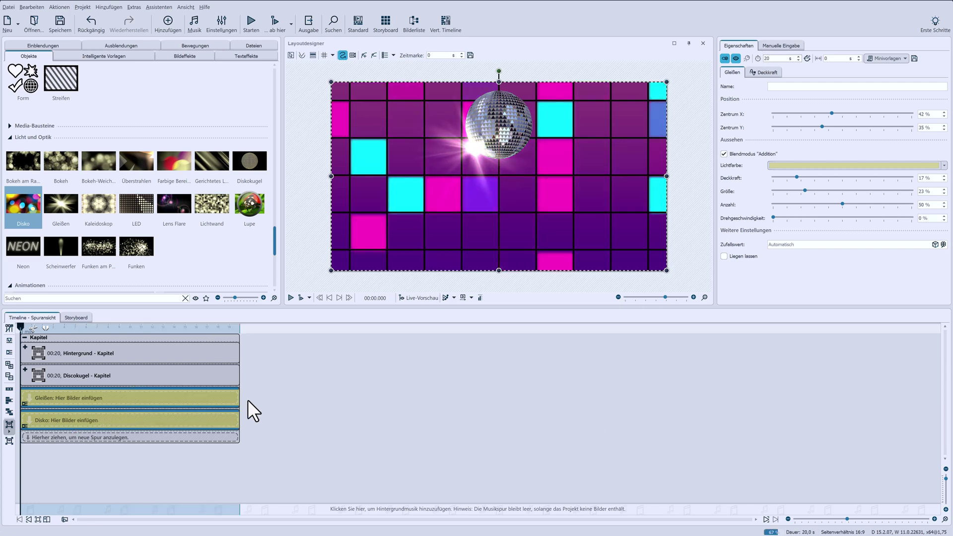
pyautogui.click(65, 424)
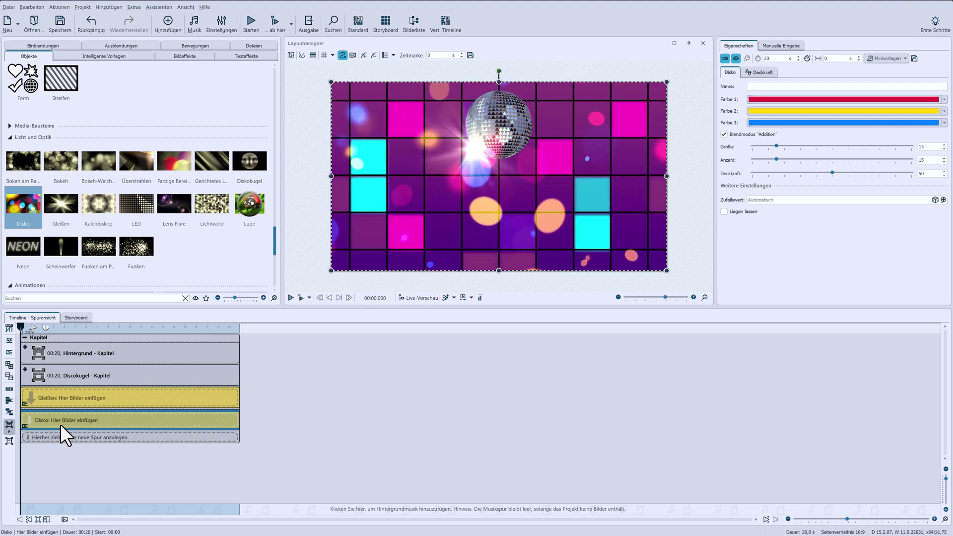
# Add a Light Leaks Overlay effect on a track below Disko and enable its Postprocessing option.
pyautogui.moveTo(275, 235); pyautogui.dragTo(268, 83)
pyautogui.moveTo(93, 162); pyautogui.dragTo(237, 441)
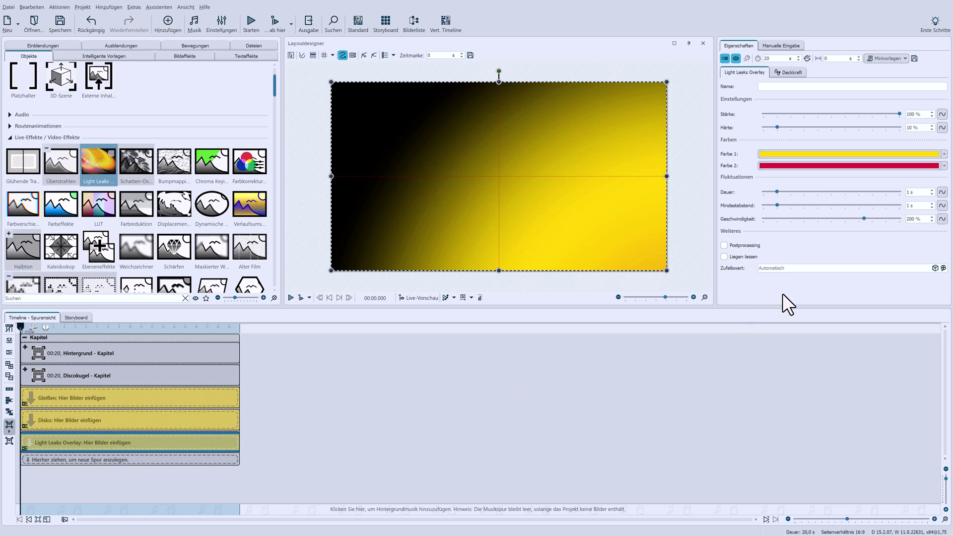
pyautogui.click(745, 244)
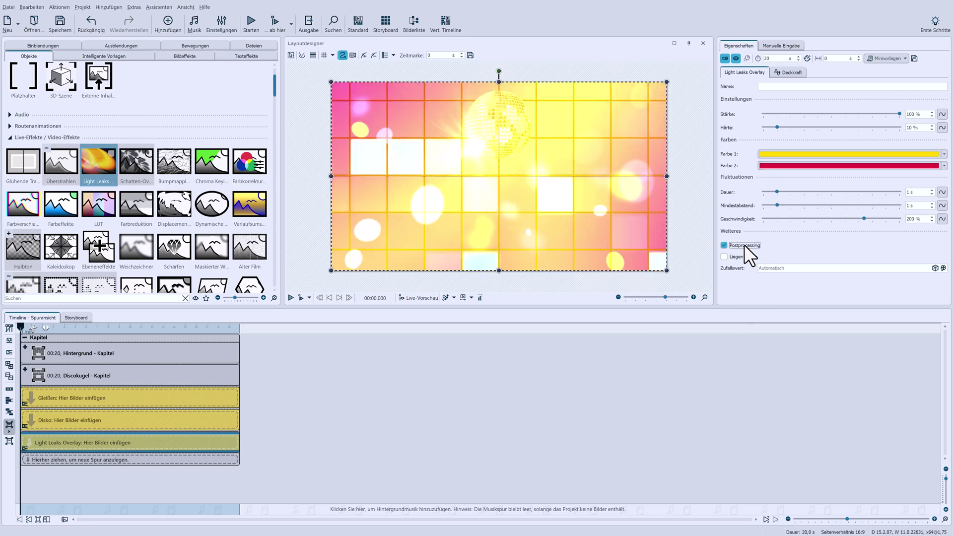